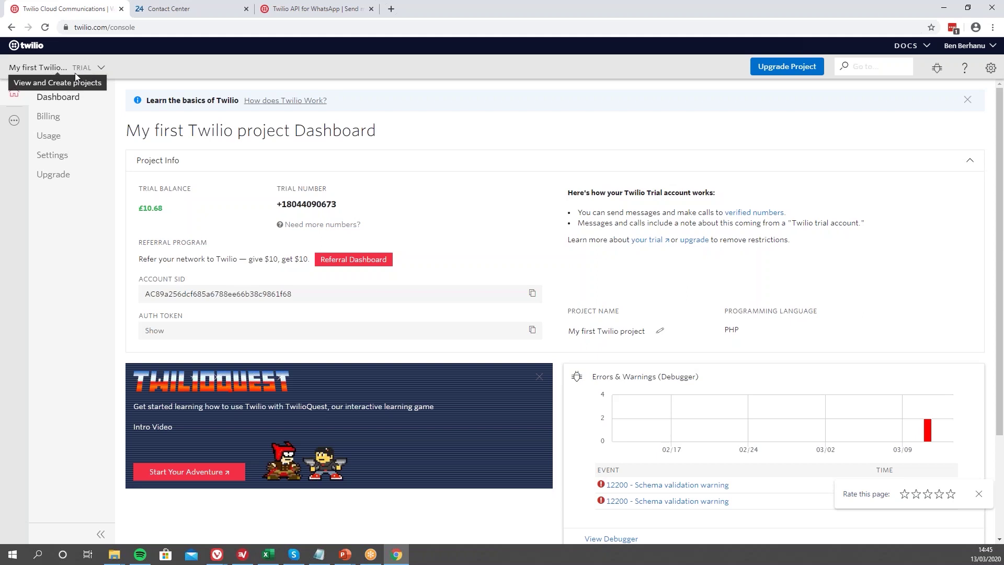
Create a new Twilio project named 'WhatsApp Demo' and submit it for verification
{"action": "double_click", "coordinate": [78, 72]}
{"action": "left_click", "coordinate": [79, 72]}
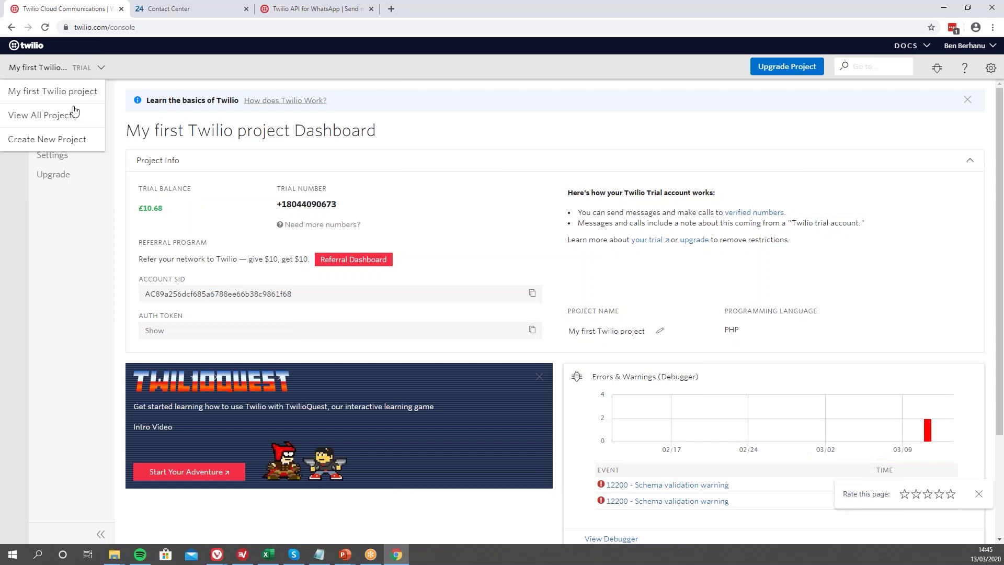
{"action": "left_click", "coordinate": [58, 140]}
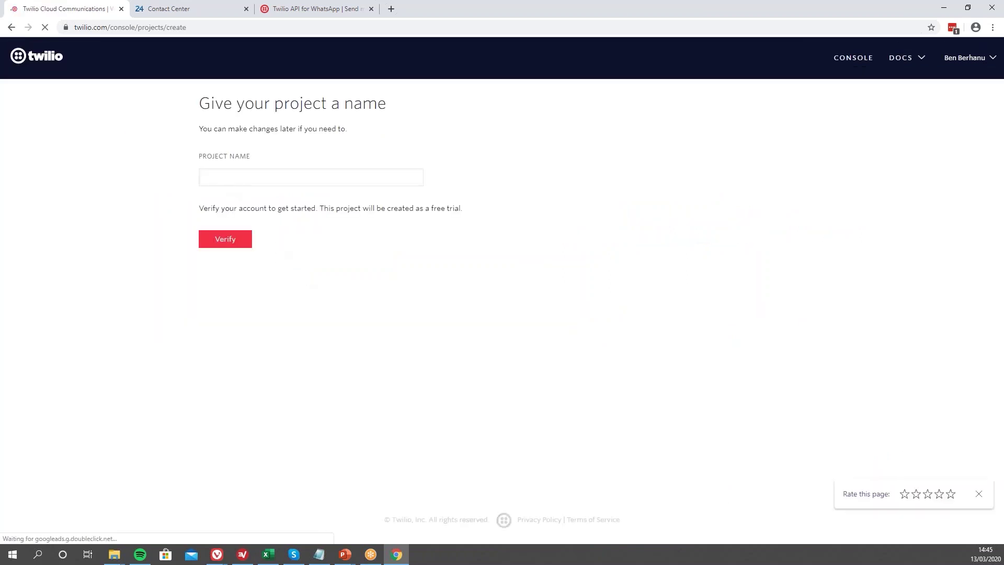
{"action": "left_click", "coordinate": [218, 171]}
{"action": "type", "text": "Whats"}
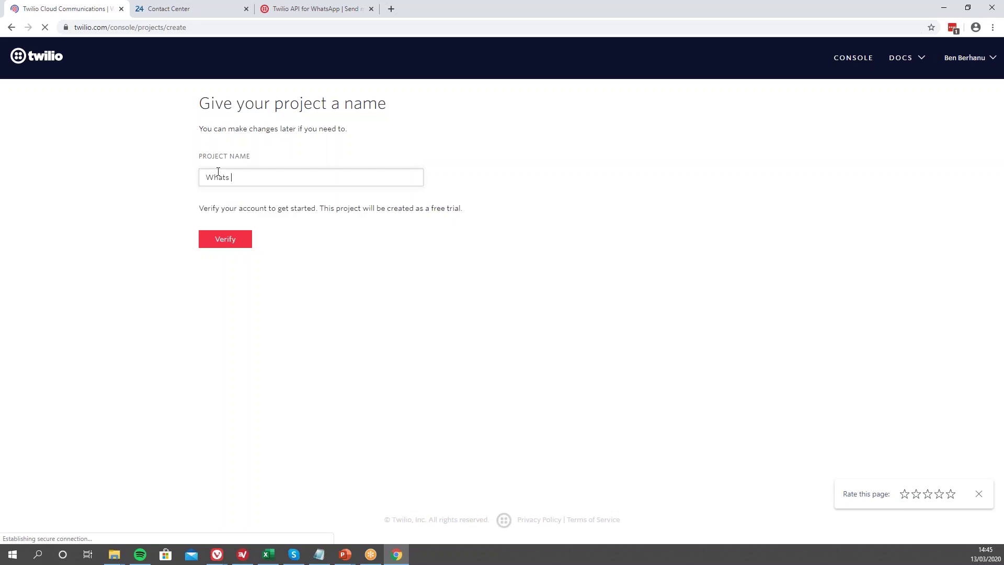
{"action": "type", "text": "App Demo"}
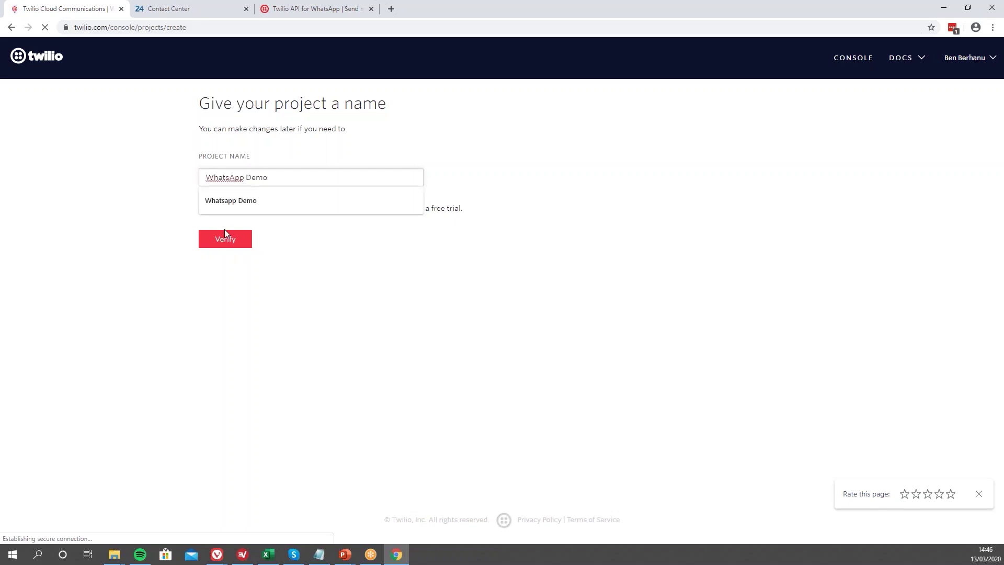
{"action": "left_click", "coordinate": [229, 238]}
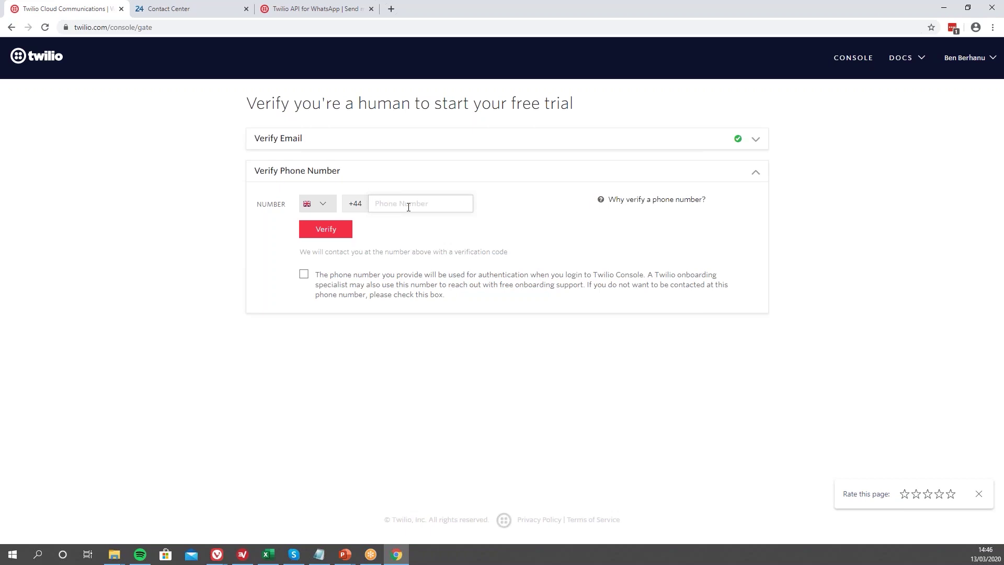
Verify the account's phone number by pasting it and entering the texted verification code
{"action": "left_click", "coordinate": [408, 207]}
{"action": "key", "text": "ctrl+v"}
{"action": "left_click", "coordinate": [328, 230]}
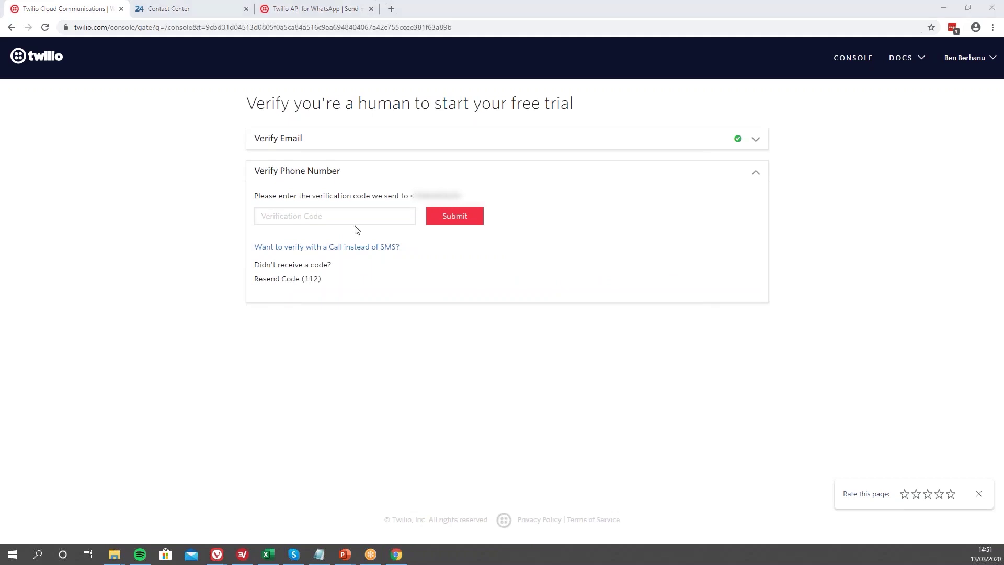
{"action": "left_click", "coordinate": [354, 219]}
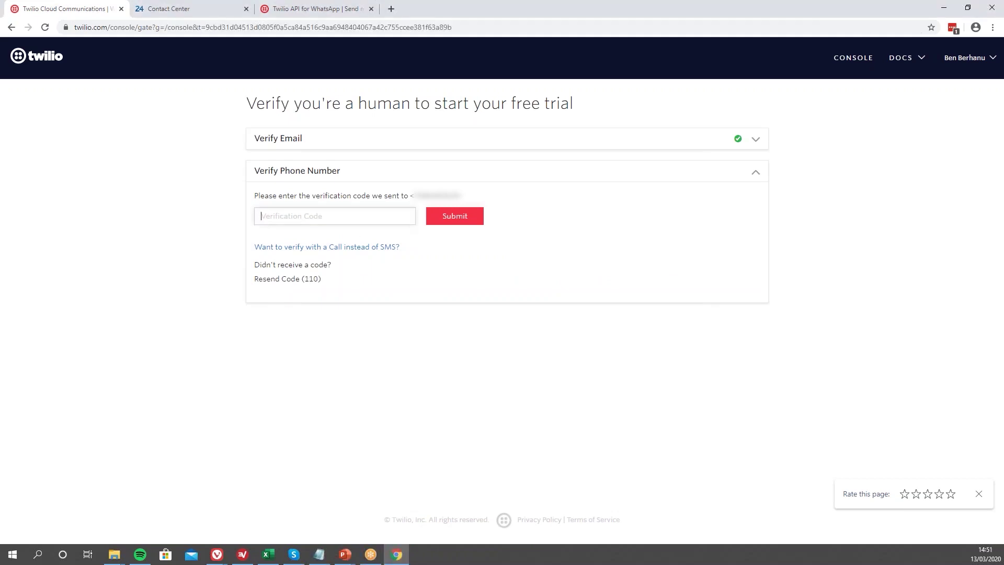
{"action": "left_click", "coordinate": [462, 221]}
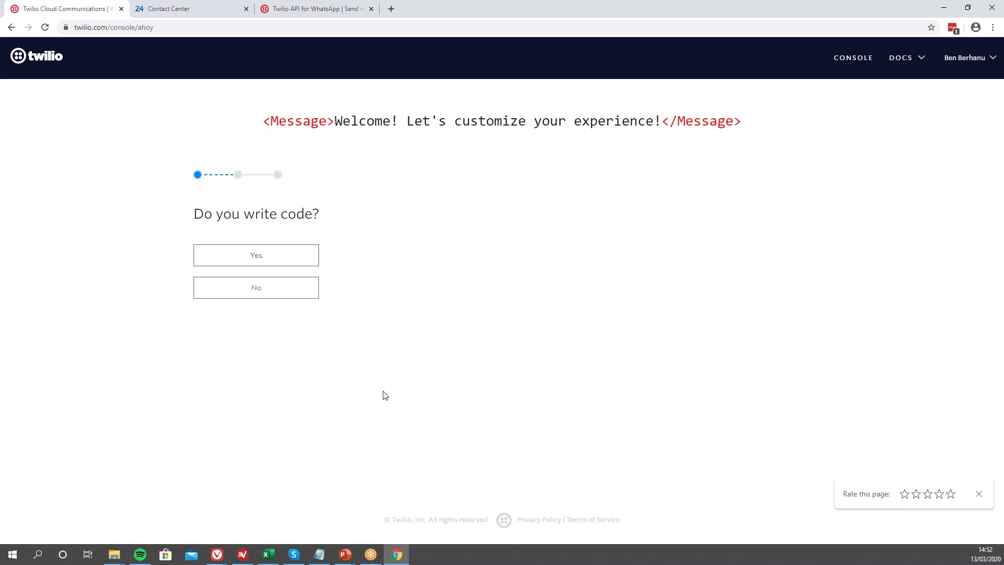
Answer onboarding with Yes to writing code, PHP as language and a goal, then skip to the dashboard
{"action": "left_click", "coordinate": [277, 261]}
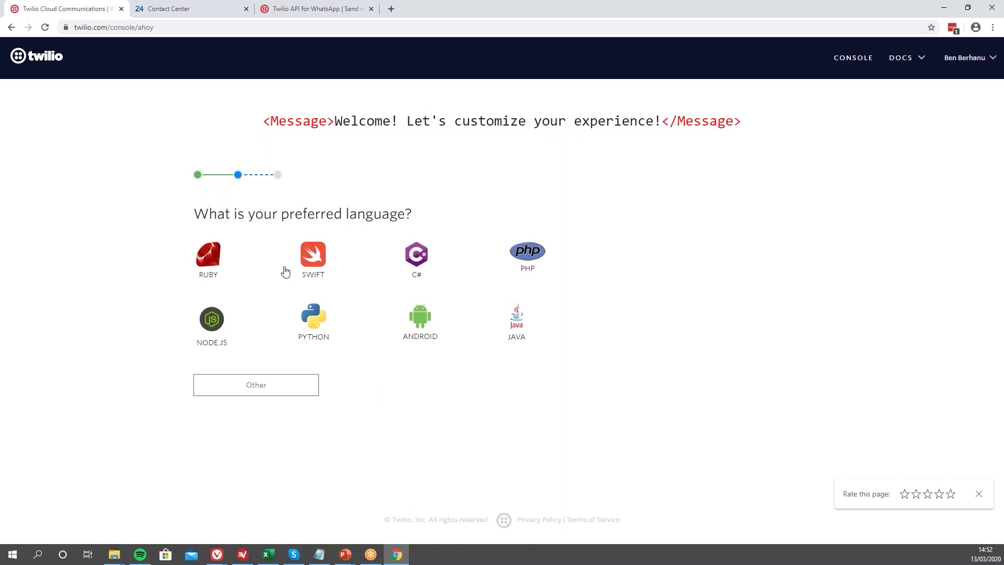
{"action": "left_click", "coordinate": [537, 259]}
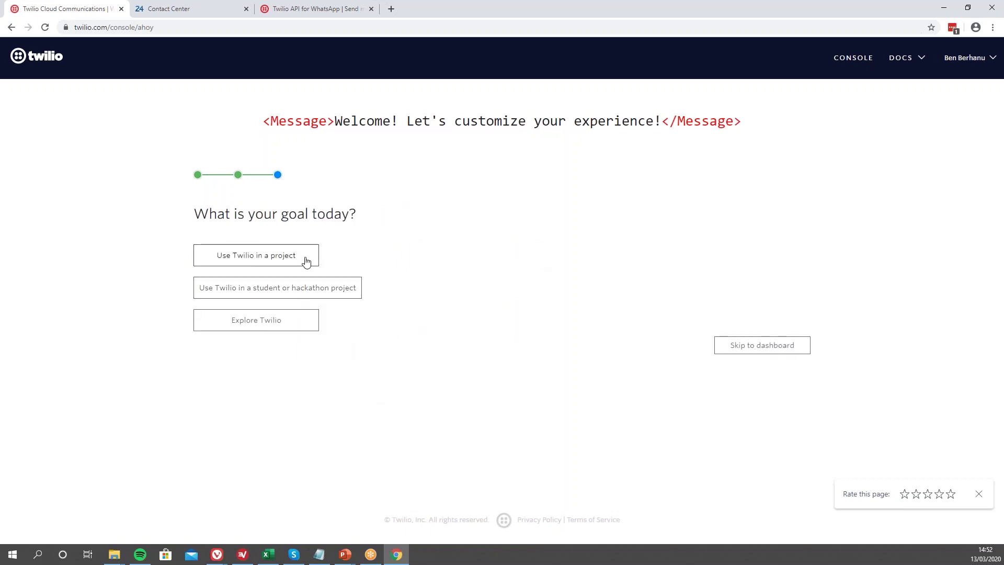
{"action": "left_click", "coordinate": [274, 325]}
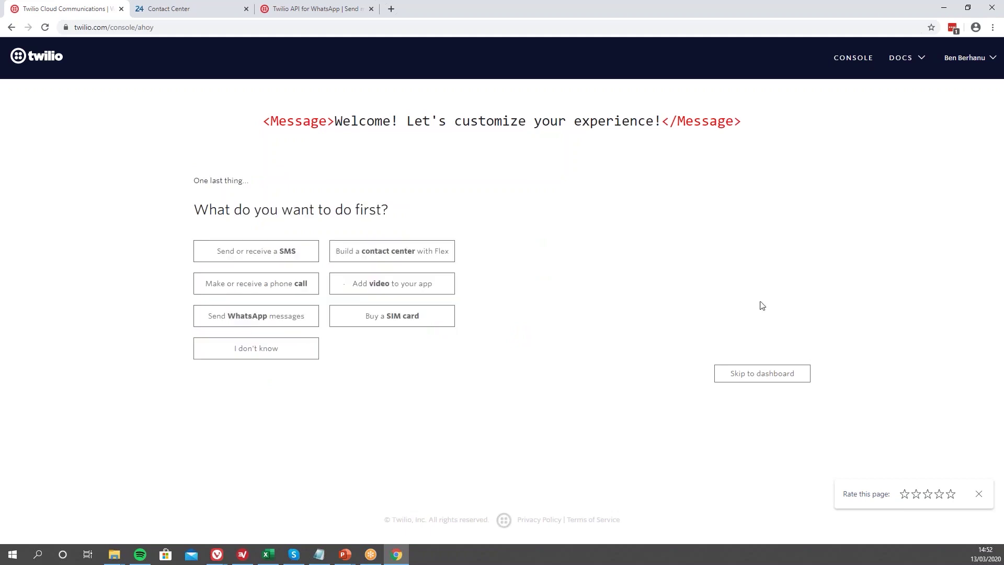
{"action": "left_click", "coordinate": [781, 377]}
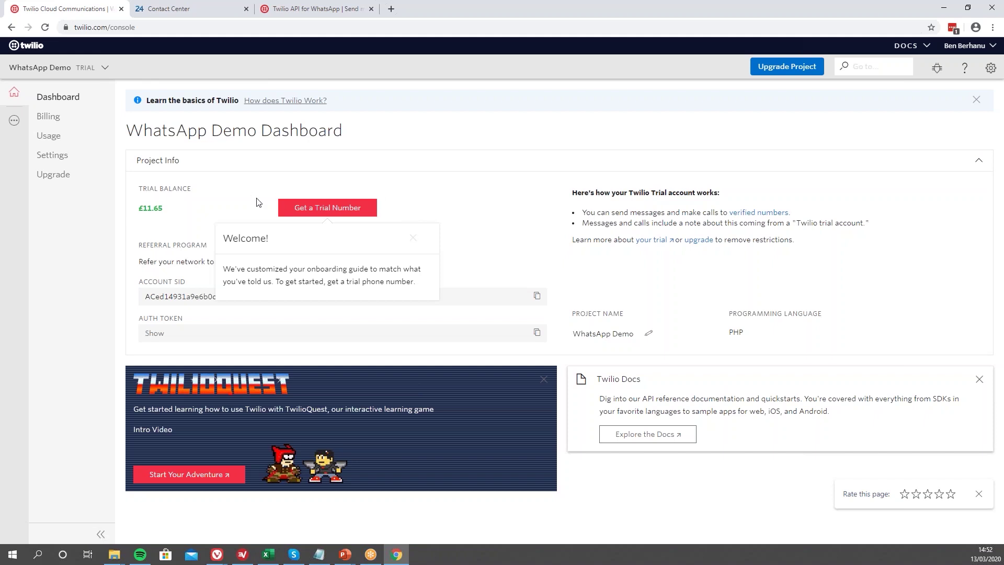
Claim the offered trial phone number for the WhatsApp Demo project
{"action": "left_click", "coordinate": [368, 211]}
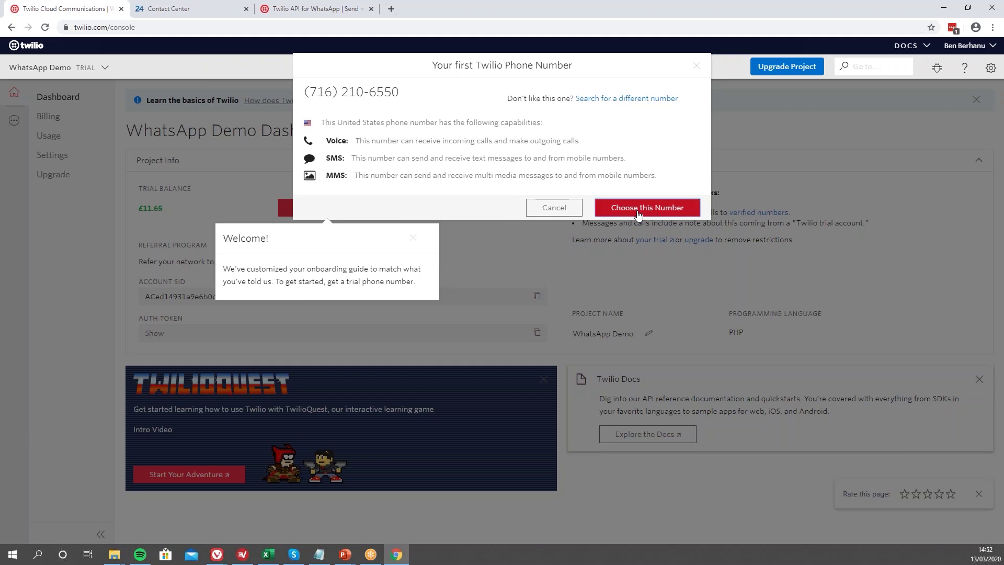
{"action": "left_click", "coordinate": [643, 211]}
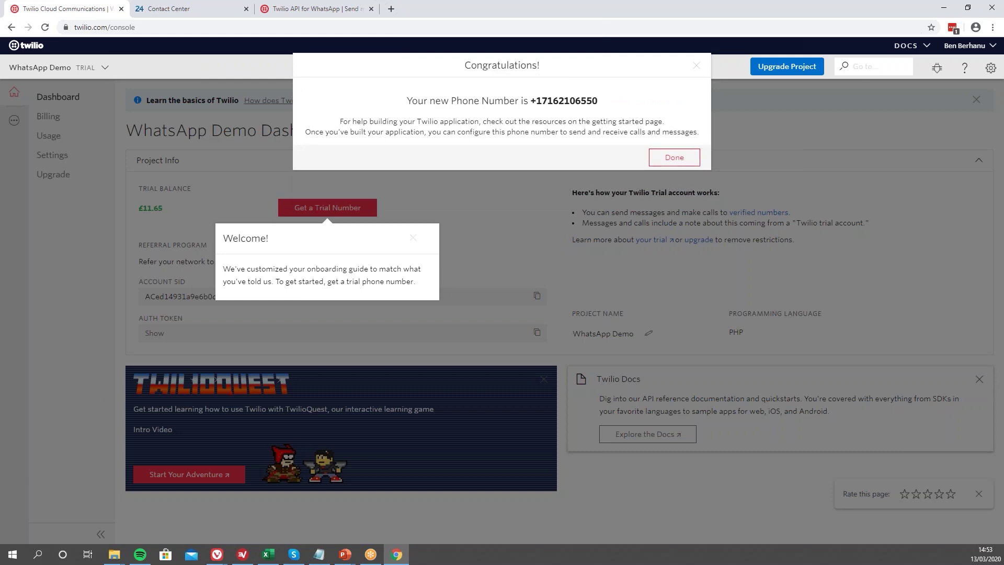
{"action": "left_click", "coordinate": [673, 157]}
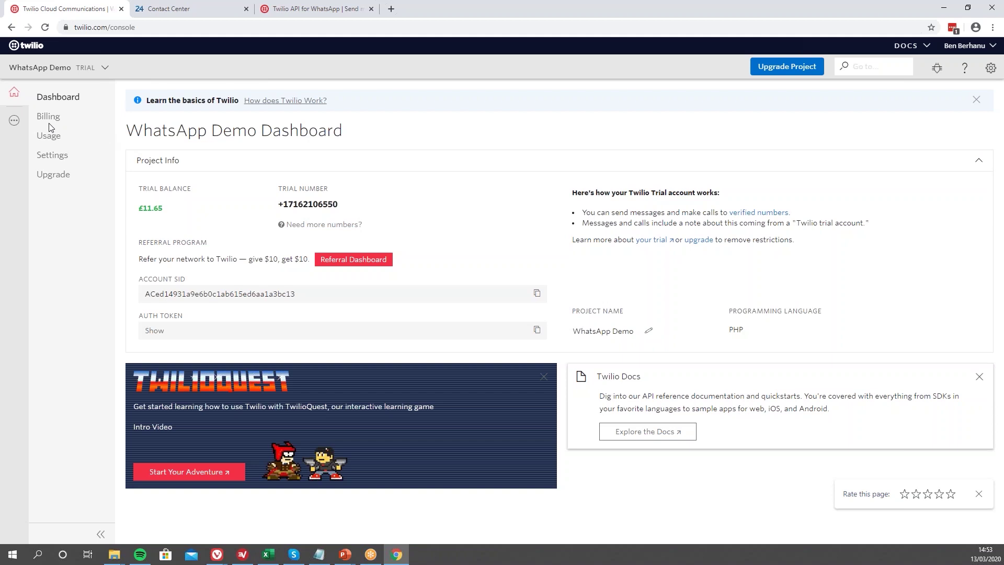
Go through All Products & Services and Programmable SMS to the WhatsApp sandbox page
{"action": "left_click", "coordinate": [15, 124]}
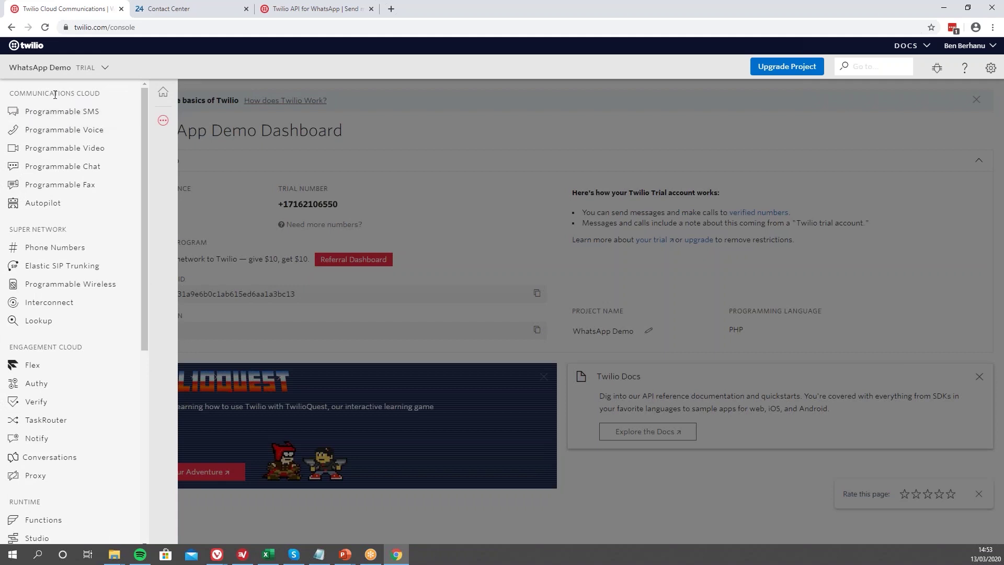
{"action": "left_click", "coordinate": [32, 112]}
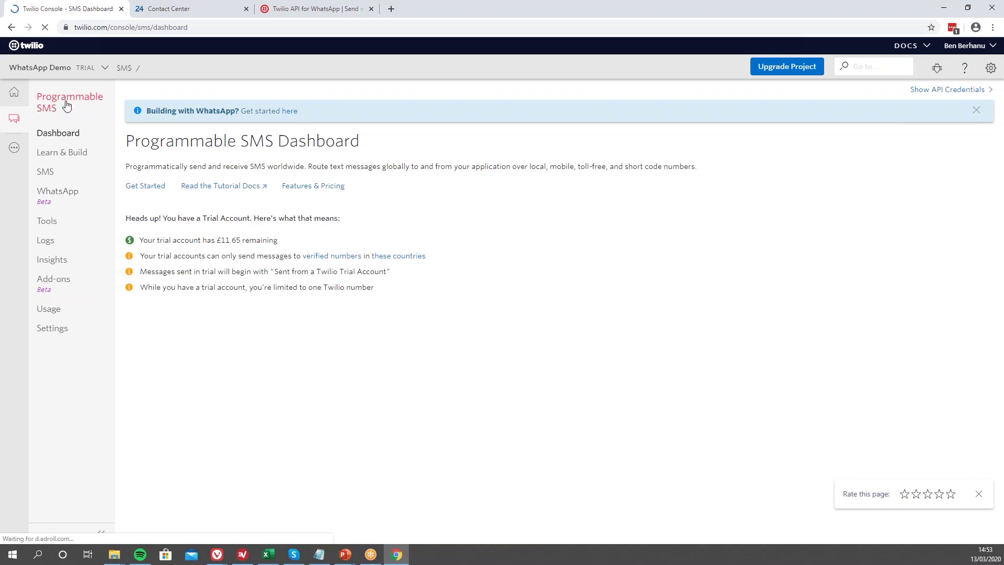
{"action": "left_click", "coordinate": [50, 193]}
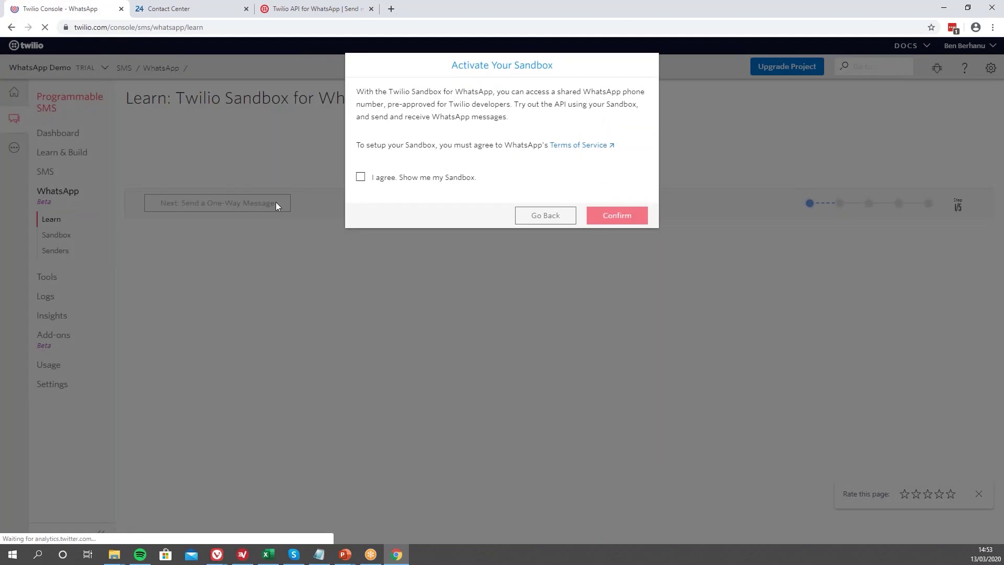
Agree to WhatsApp's terms of service and activate the sandbox
{"action": "left_click", "coordinate": [401, 178]}
{"action": "left_click", "coordinate": [627, 218]}
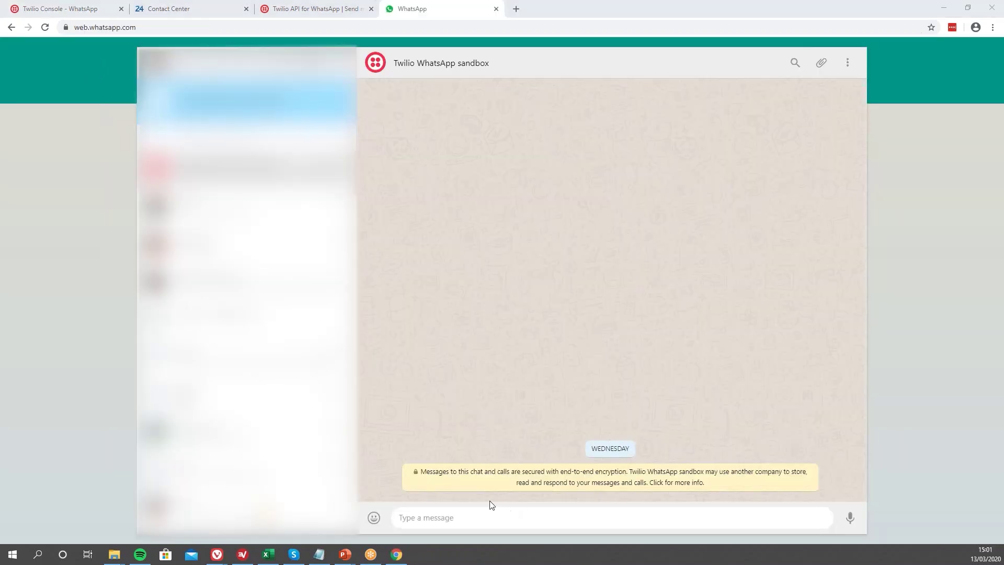
Send 'join information-airplane' to the Twilio sandbox chat in WhatsApp Web, then return to Twilio
{"action": "left_click", "coordinate": [485, 513]}
{"action": "type", "text": "join information-airplane"}
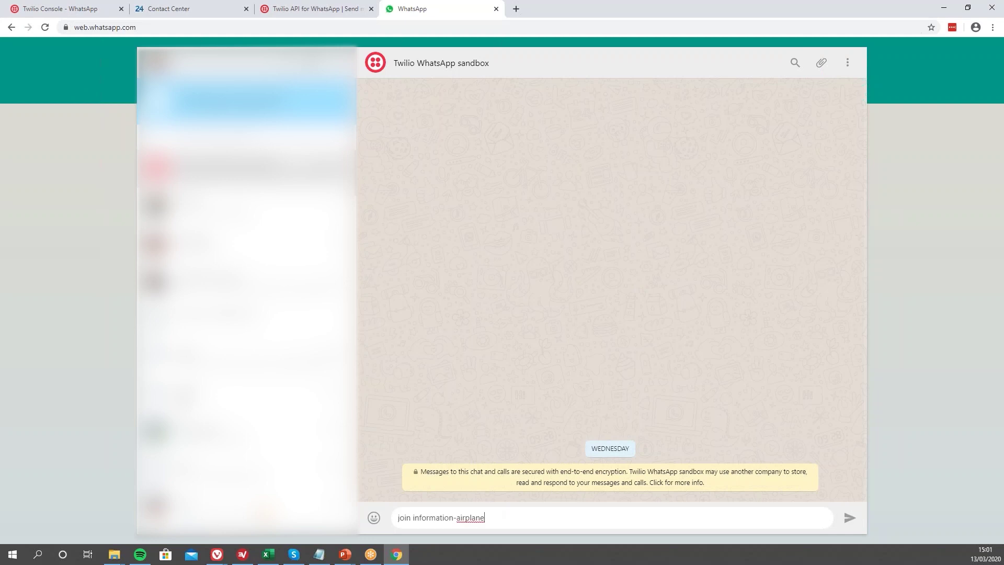
{"action": "key", "text": "Return"}
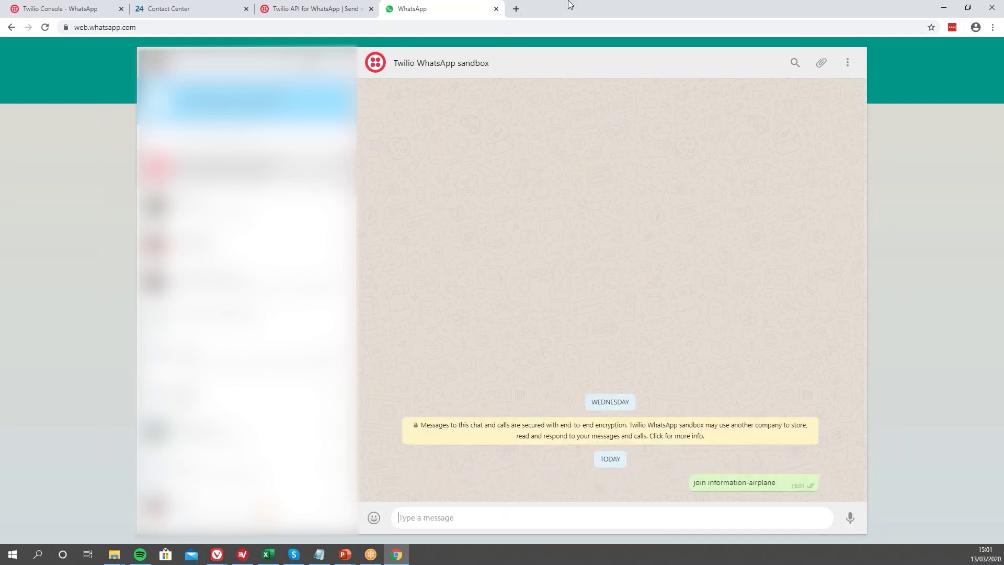
{"action": "left_click", "coordinate": [58, 7]}
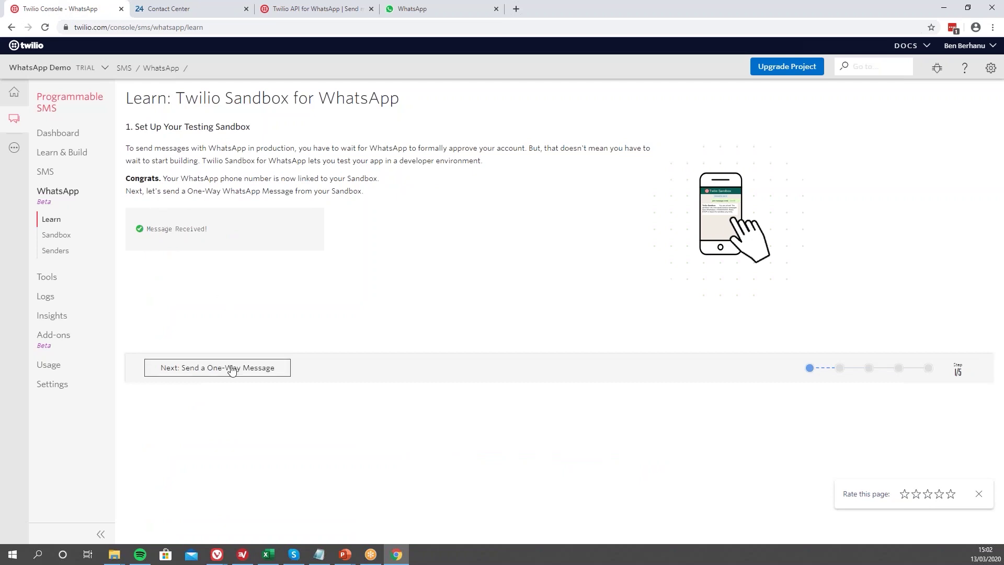
Advance through the one-way and two-way messaging tutorial steps to sandbox configuration, then switch to Bitrix24
{"action": "left_click", "coordinate": [263, 367]}
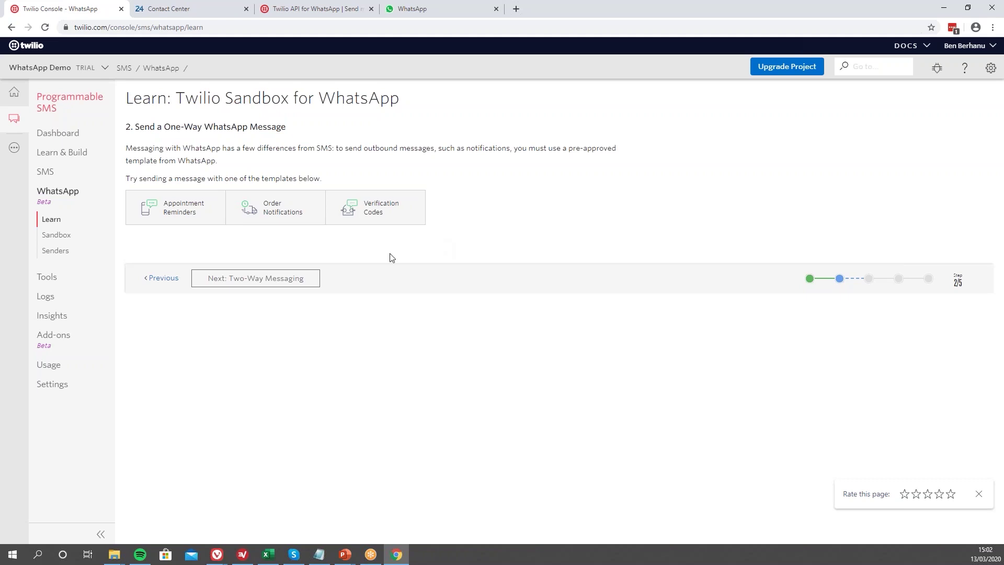
{"action": "left_click", "coordinate": [276, 278]}
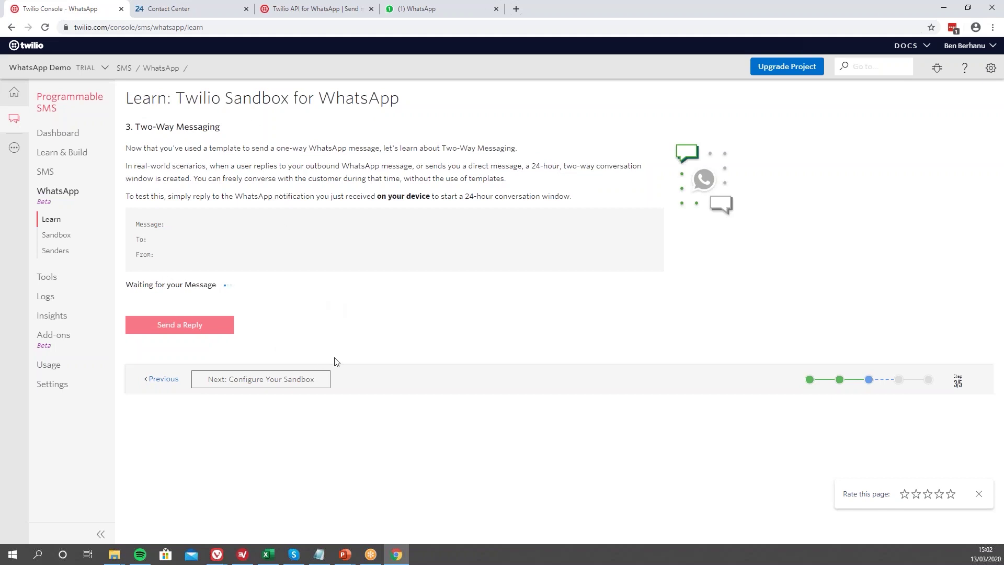
{"action": "left_click", "coordinate": [241, 379]}
{"action": "left_click", "coordinate": [304, 379]}
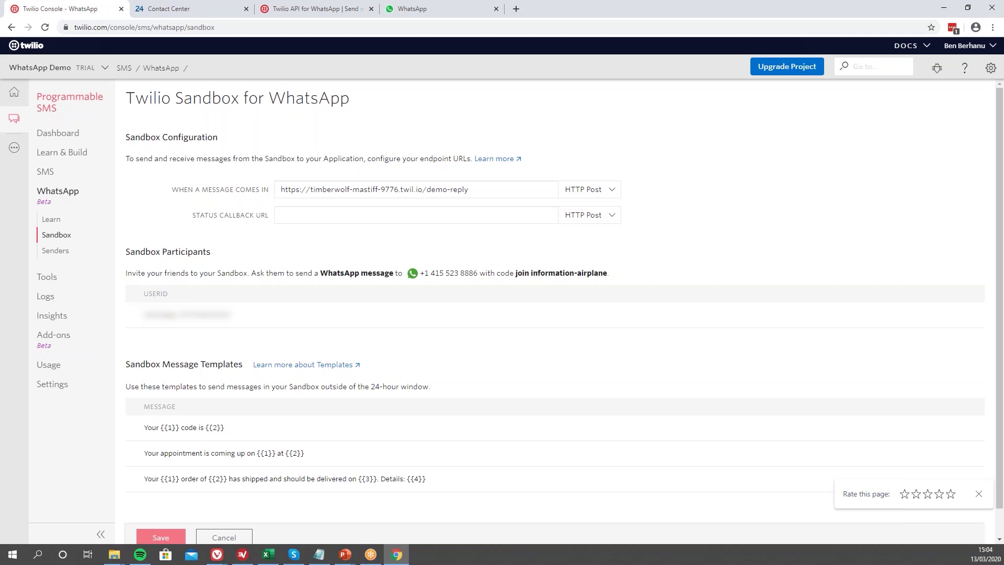
{"action": "left_click", "coordinate": [206, 9]}
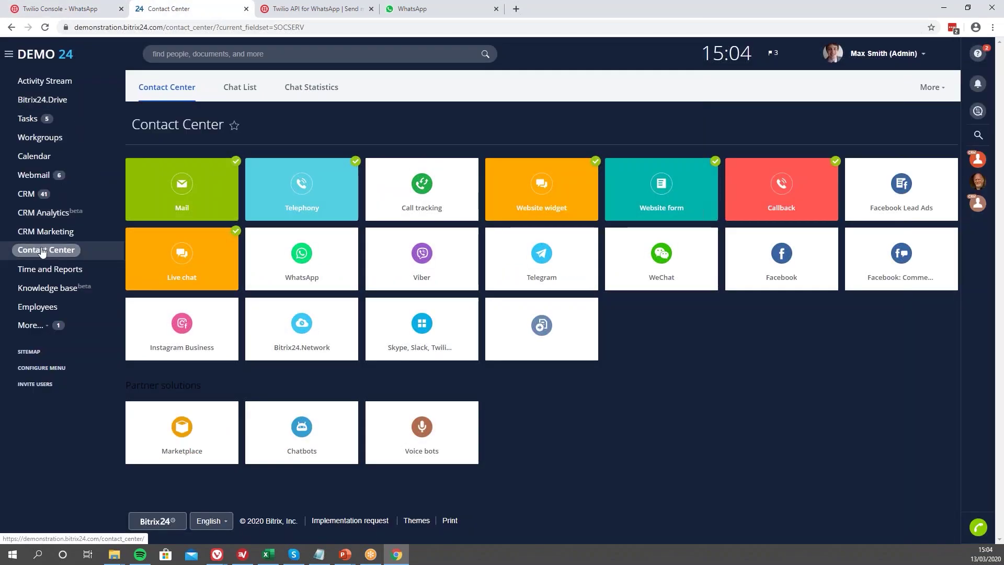
Link the Bitrix24 WhatsApp connector to Open Channel 18, then cancel its queue settings unsaved
{"action": "left_click", "coordinate": [63, 252]}
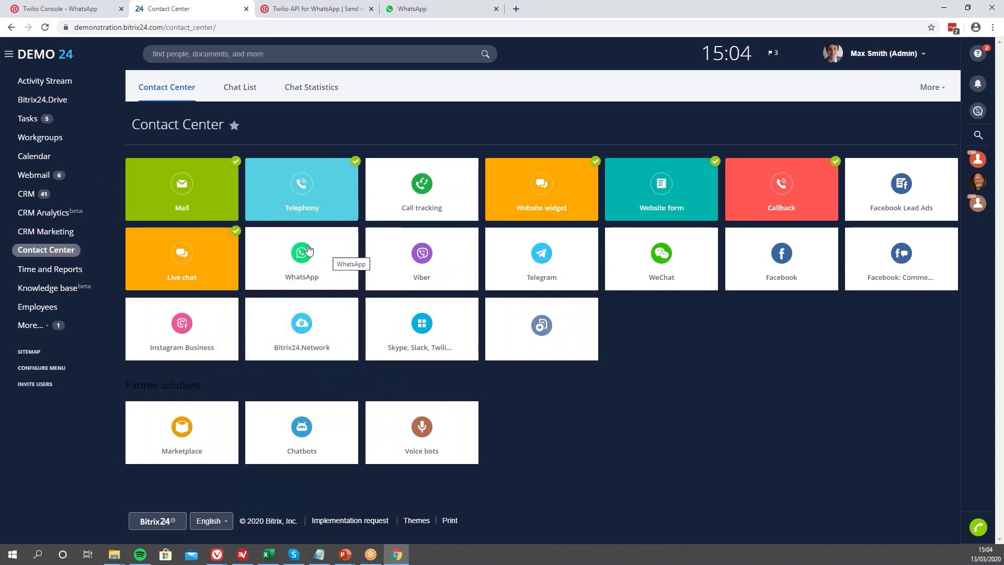
{"action": "left_click", "coordinate": [290, 249]}
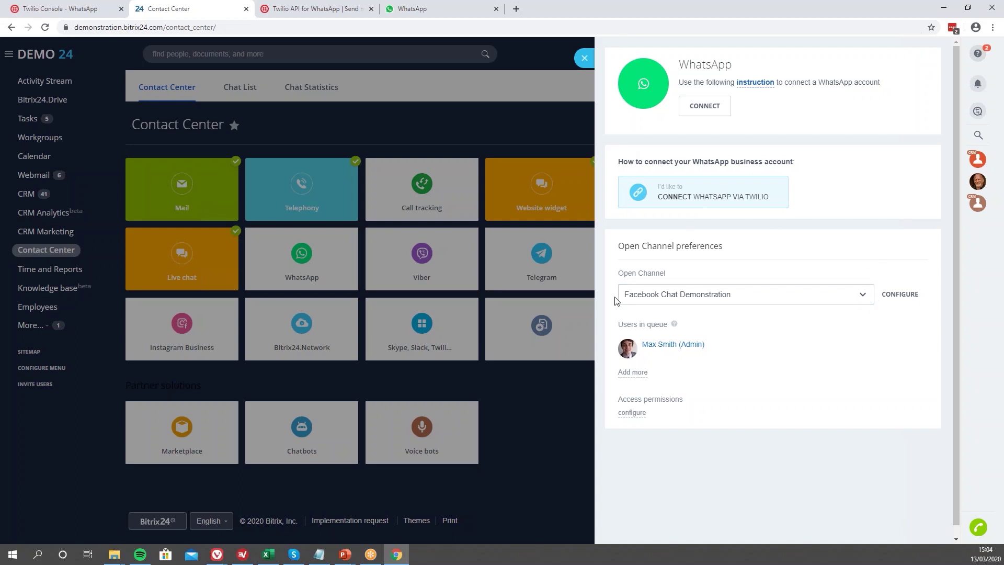
{"action": "left_click", "coordinate": [854, 294]}
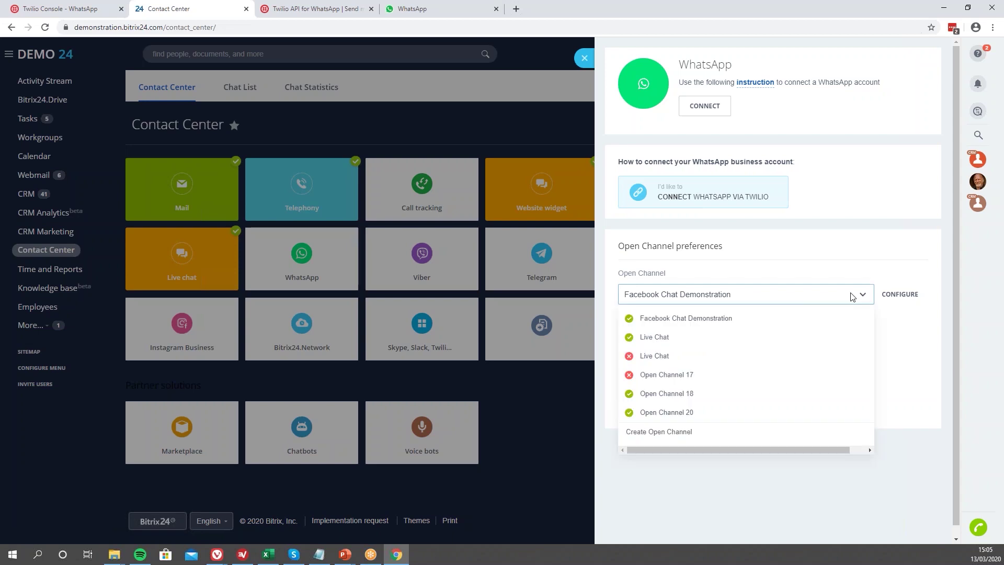
{"action": "scroll", "coordinate": [742, 350], "scroll_direction": "down", "scroll_amount": 1}
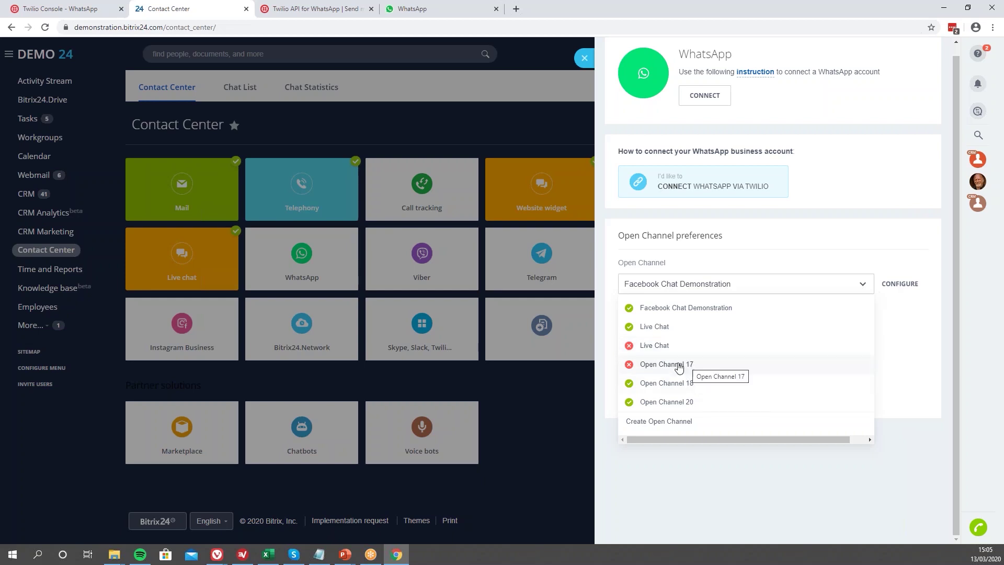
{"action": "left_click", "coordinate": [658, 385]}
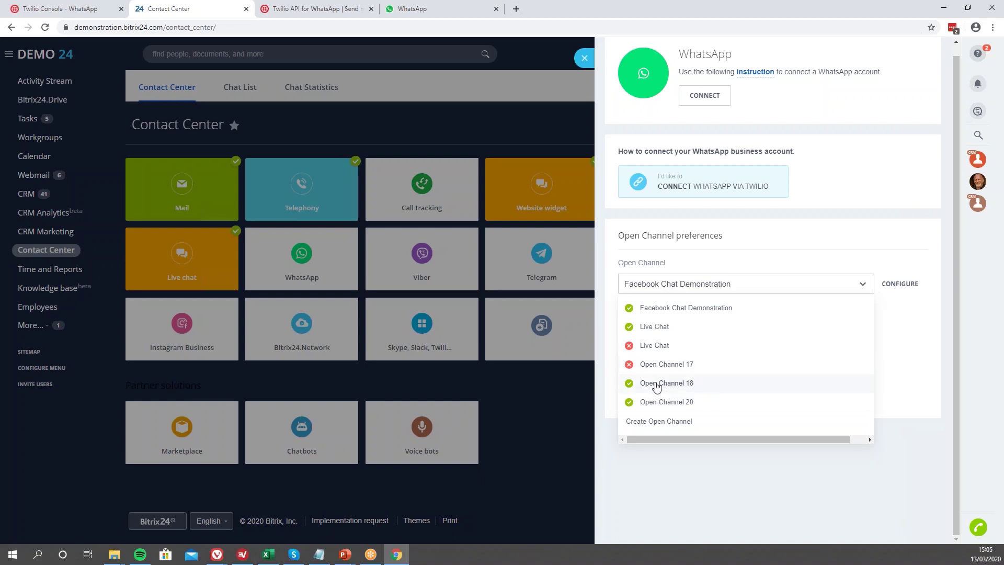
{"action": "left_click", "coordinate": [895, 294]}
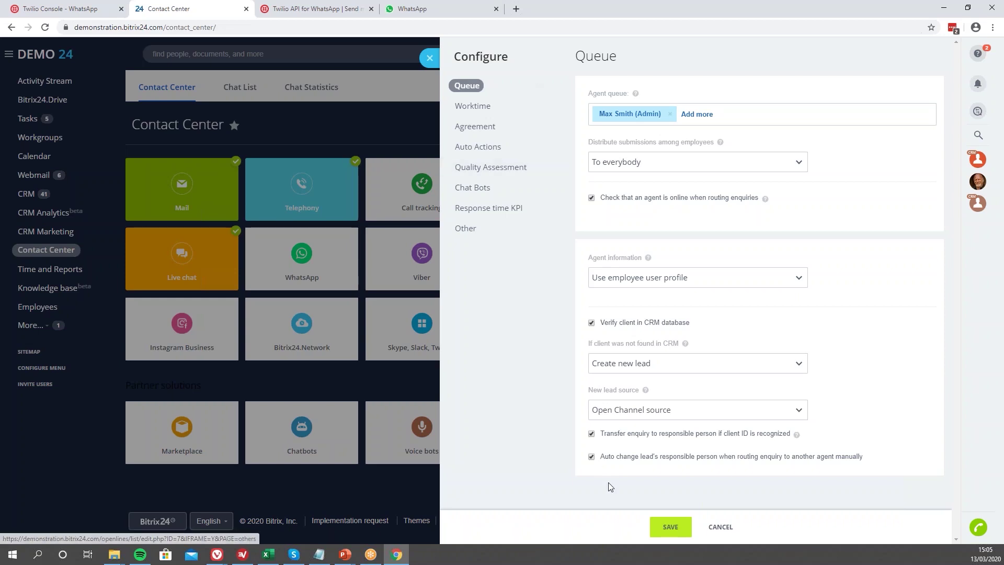
{"action": "left_click", "coordinate": [732, 527]}
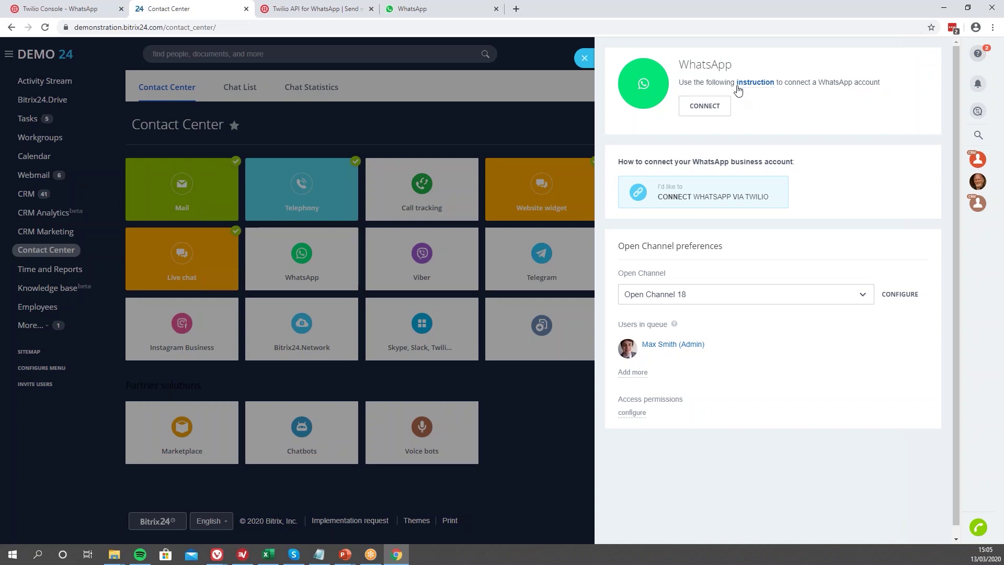
Start connecting WhatsApp in Bitrix24 and copy the connector's webhook URL to the clipboard
{"action": "left_click", "coordinate": [693, 111]}
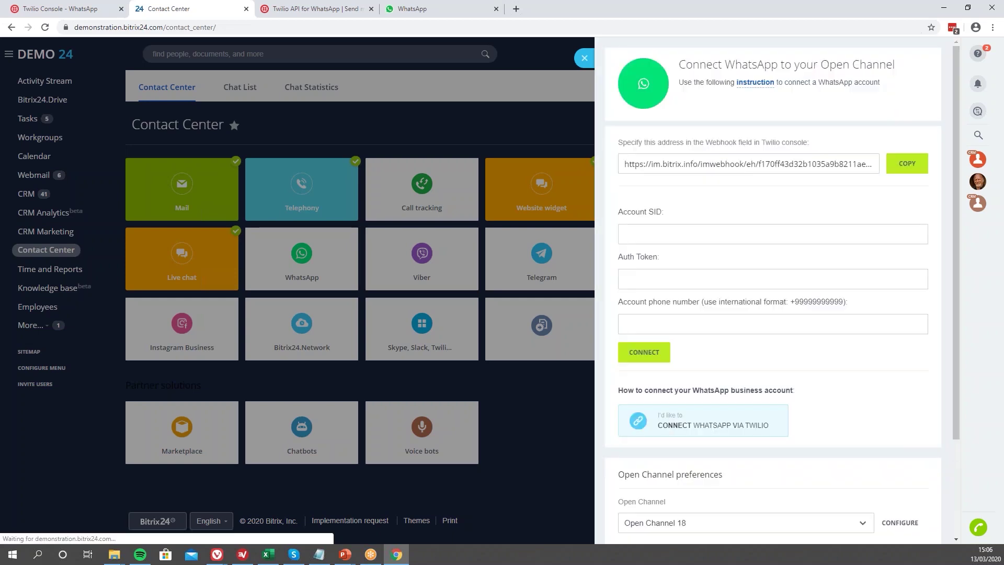
{"action": "left_click", "coordinate": [781, 168]}
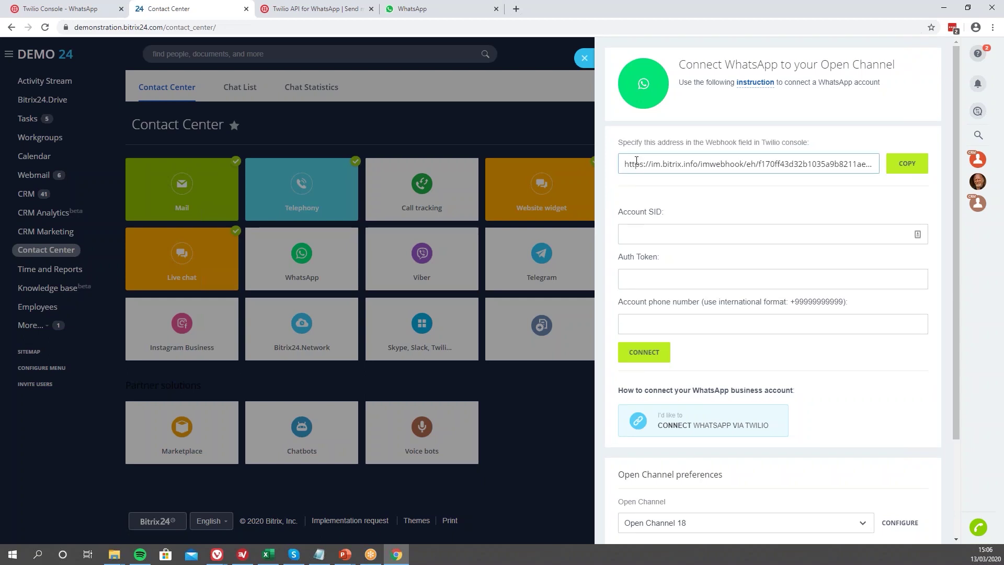
{"action": "left_click", "coordinate": [686, 143]}
{"action": "left_click", "coordinate": [895, 167]}
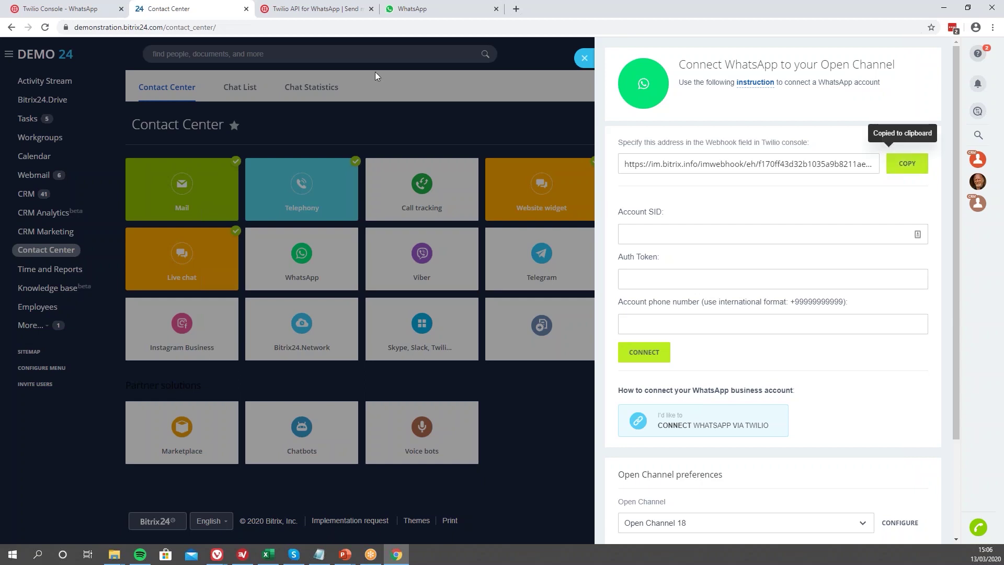
Paste the Bitrix24 webhook address into both the 'When a message comes in' and 'Status callback URL' fields
{"action": "key", "text": "ctrl+shift+Tab"}
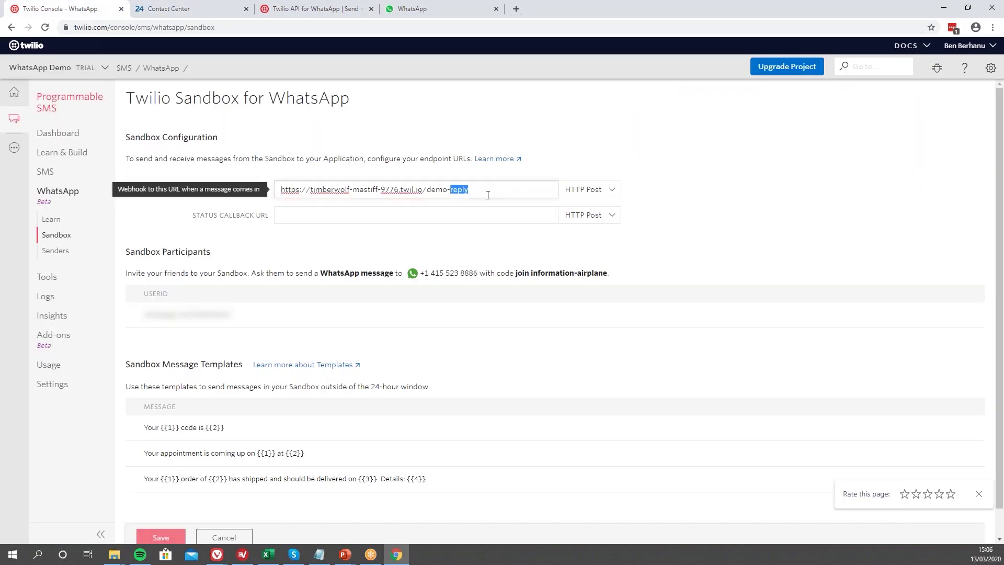
{"action": "key", "text": "ctrl+a"}
{"action": "key", "text": "ctrl+v"}
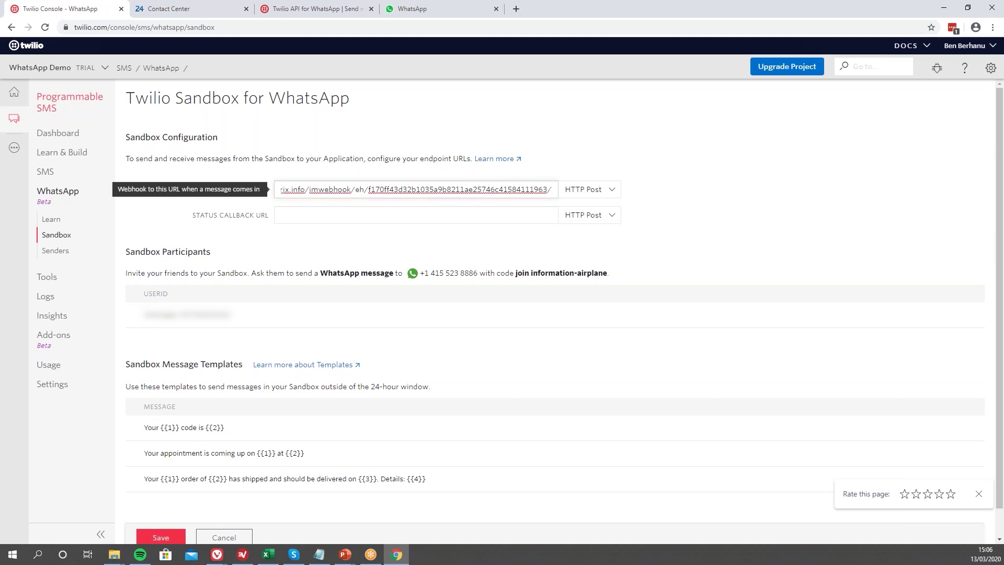
{"action": "left_click", "coordinate": [476, 214]}
{"action": "key", "text": "ctrl+v"}
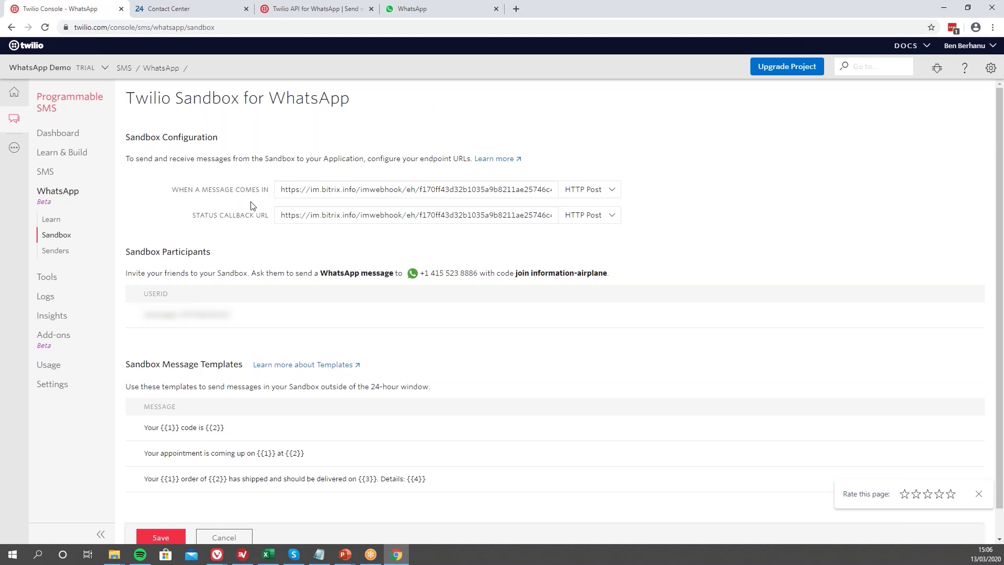
Save the WhatsApp sandbox configuration with the new webhook URLs
{"action": "left_click", "coordinate": [189, 7]}
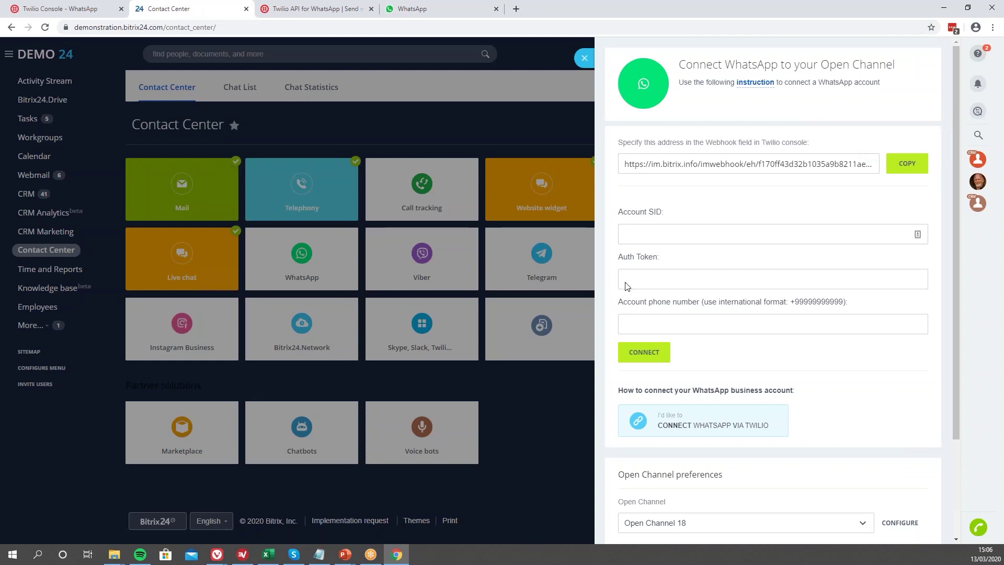
{"action": "left_click", "coordinate": [66, 9]}
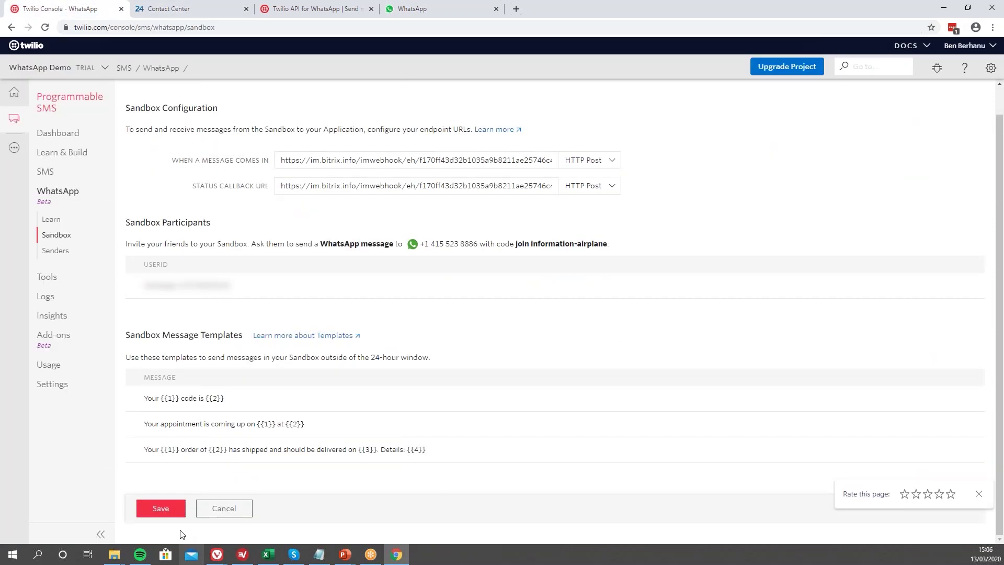
{"action": "left_click", "coordinate": [161, 510]}
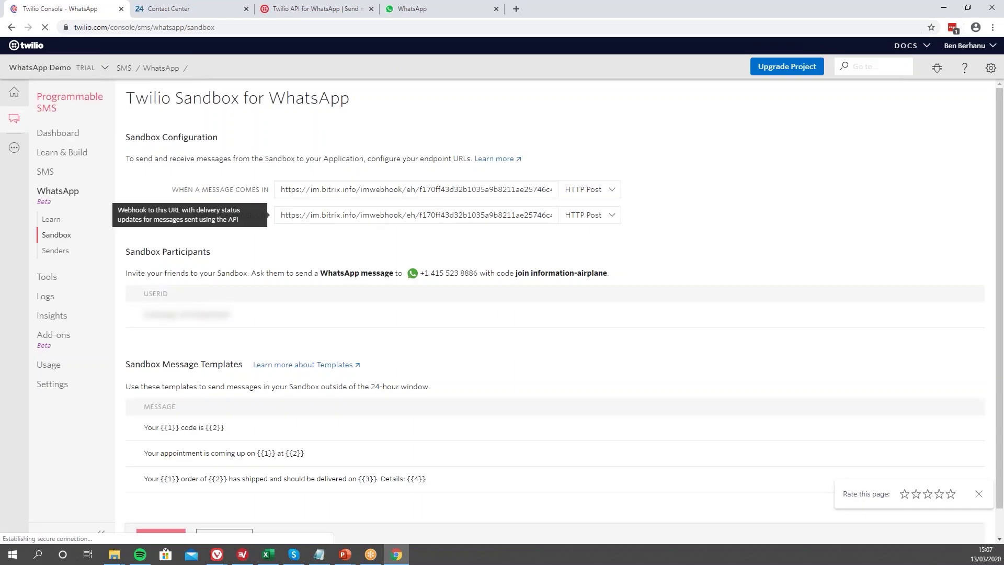
{"action": "scroll", "coordinate": [386, 179], "scroll_direction": "down", "scroll_amount": 1}
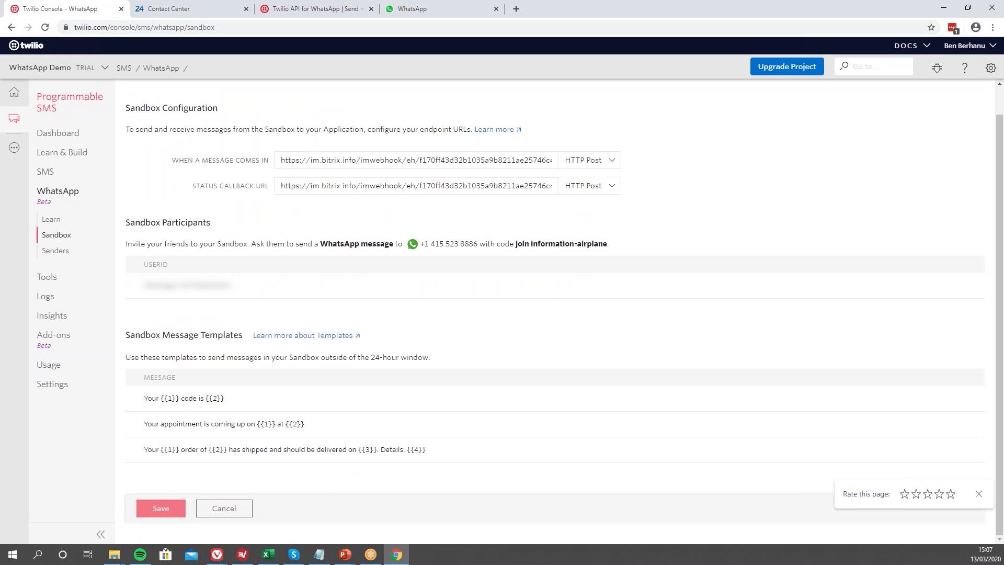
{"action": "scroll", "coordinate": [385, 180], "scroll_direction": "up", "scroll_amount": 1}
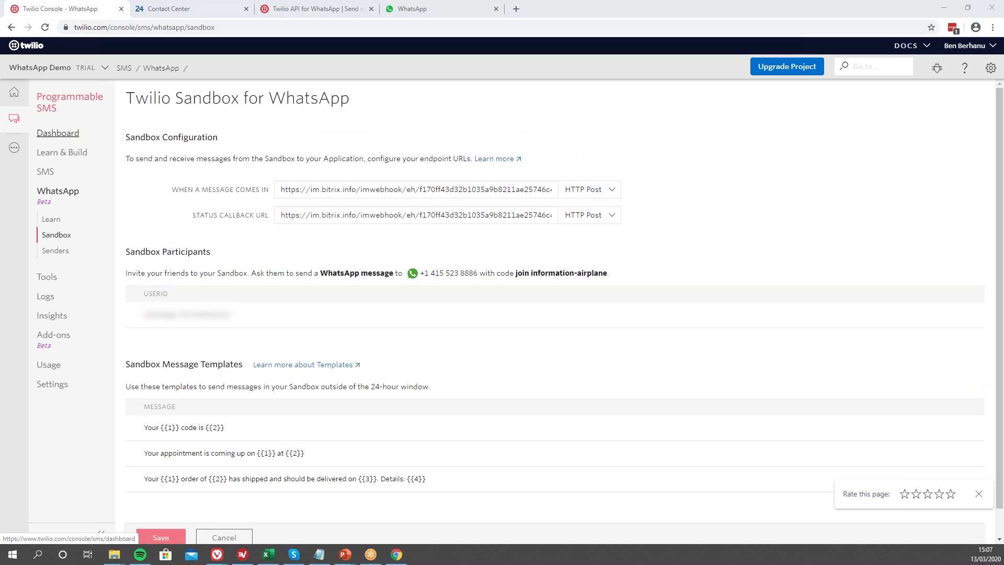
Bring up the Twilio dashboard and advance the slideshow to the 'Configuring Bitrix' slide
{"action": "left_click", "coordinate": [57, 135]}
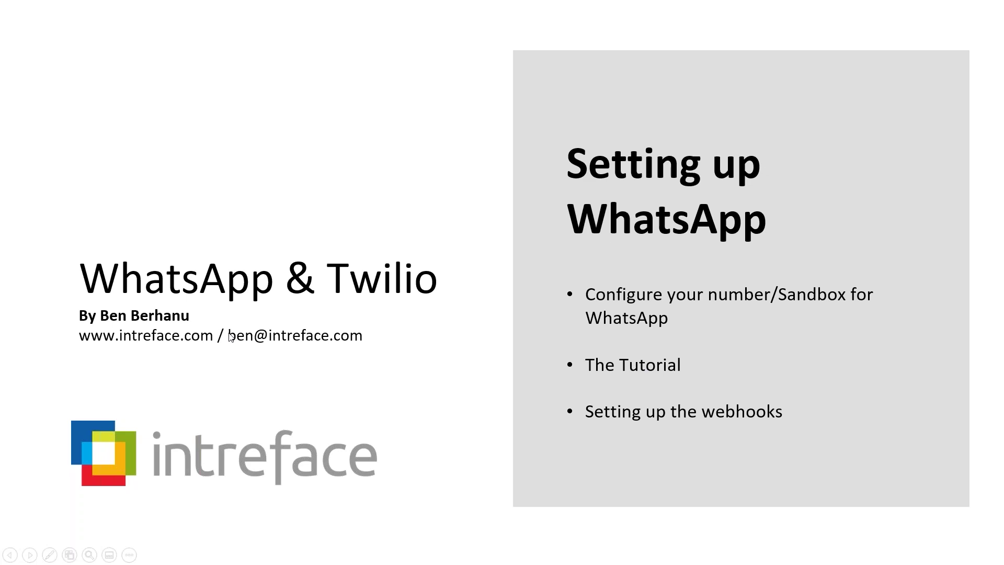
{"action": "key", "text": "Right"}
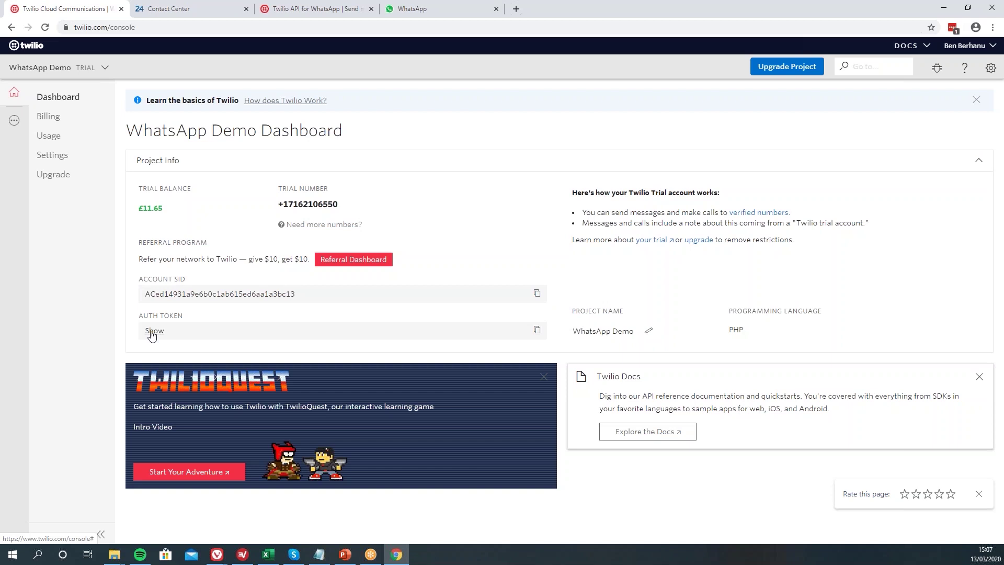
Copy the Account SID from the Twilio dashboard into the Bitrix24 Account SID field
{"action": "left_click", "coordinate": [168, 10]}
{"action": "scroll", "coordinate": [692, 294], "scroll_direction": "down", "scroll_amount": 1}
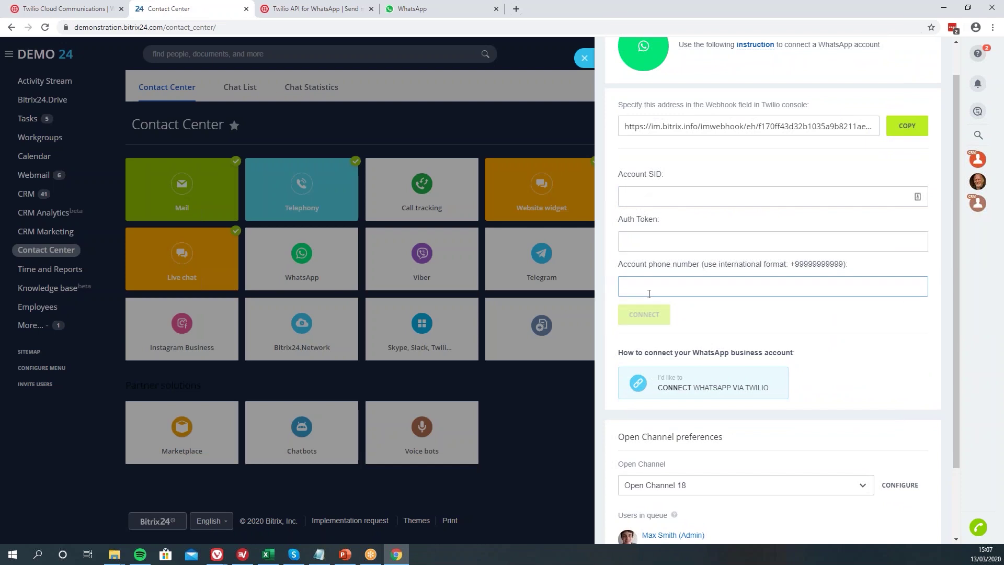
{"action": "left_click", "coordinate": [47, 9]}
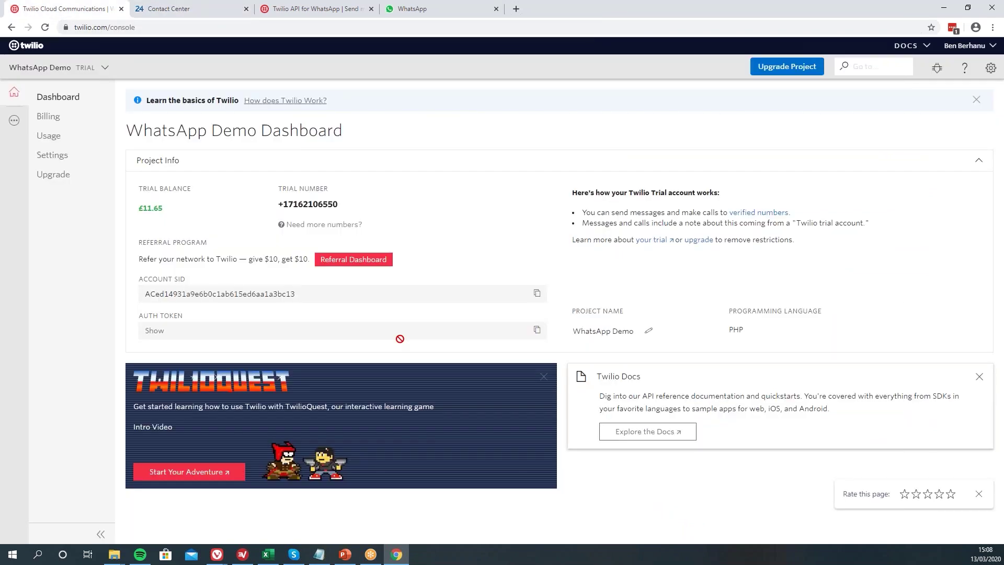
{"action": "left_click", "coordinate": [537, 293]}
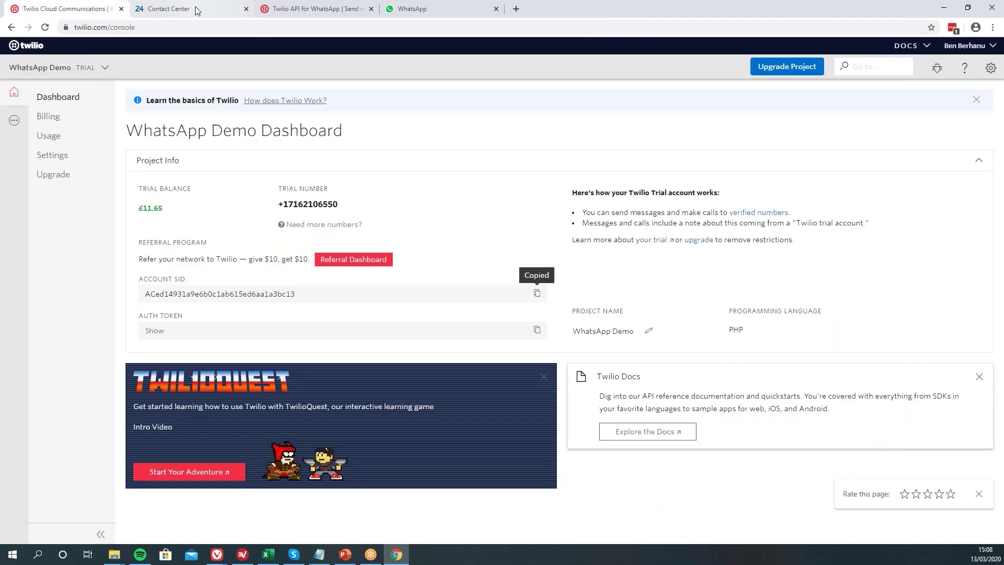
{"action": "left_click", "coordinate": [167, 8]}
{"action": "left_click", "coordinate": [674, 197]}
{"action": "key", "text": "ctrl+v"}
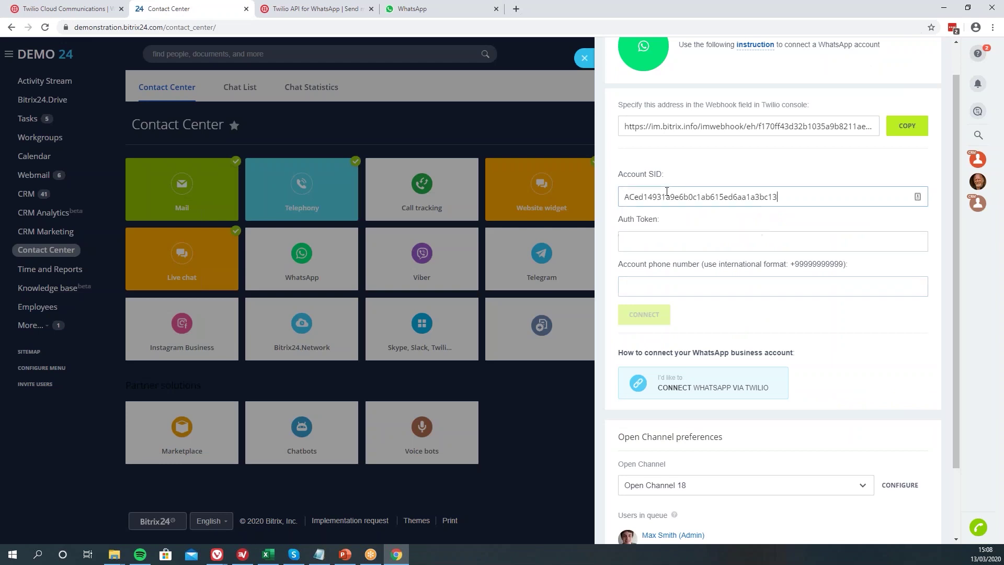
Copy the Twilio Auth Token into the Bitrix24 Auth Token field
{"action": "left_click", "coordinate": [72, 11]}
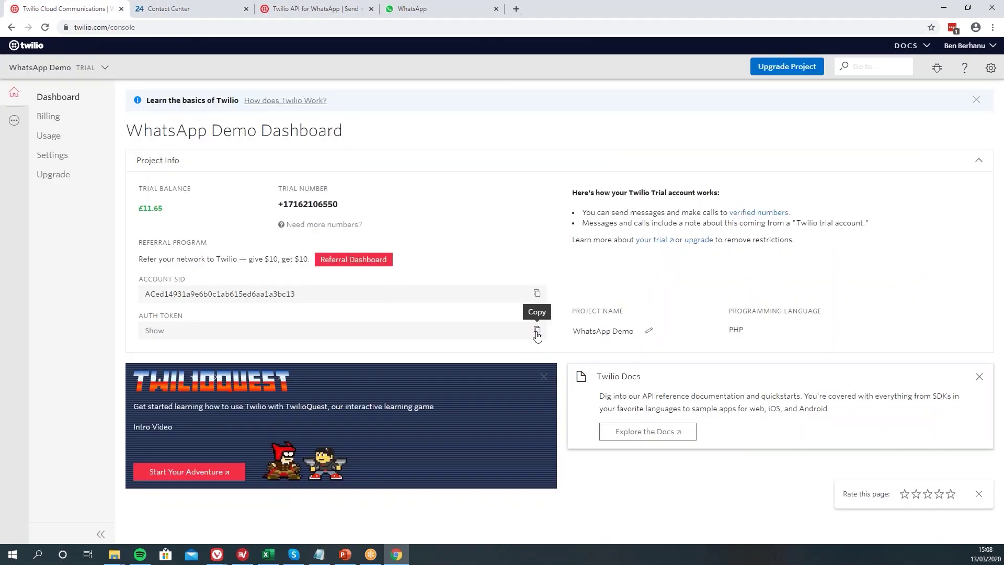
{"action": "left_click", "coordinate": [536, 331]}
{"action": "left_click", "coordinate": [208, 10]}
{"action": "left_click", "coordinate": [663, 242]}
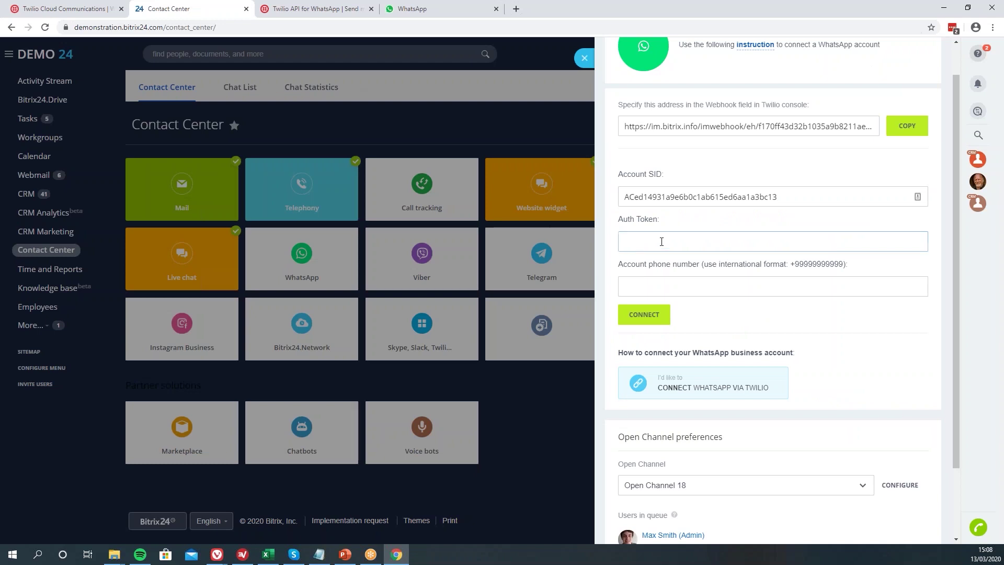
{"action": "key", "text": "ctrl+v"}
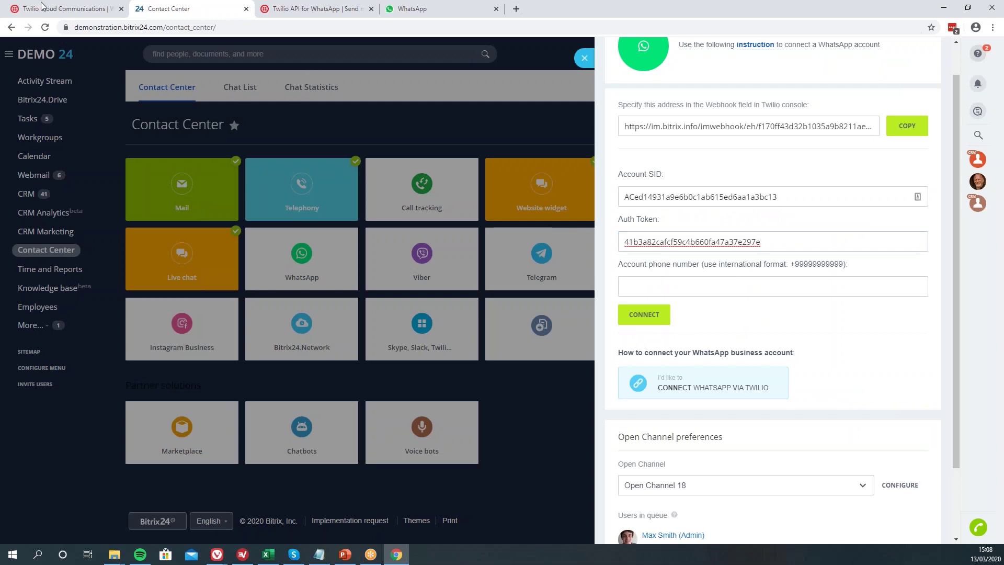
{"action": "left_click", "coordinate": [41, 9]}
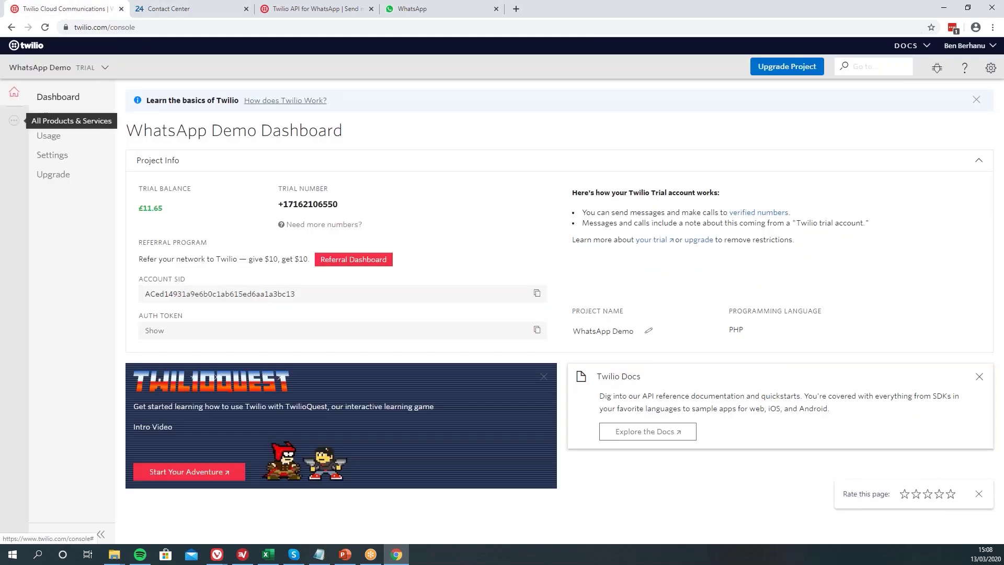
{"action": "left_click", "coordinate": [14, 120]}
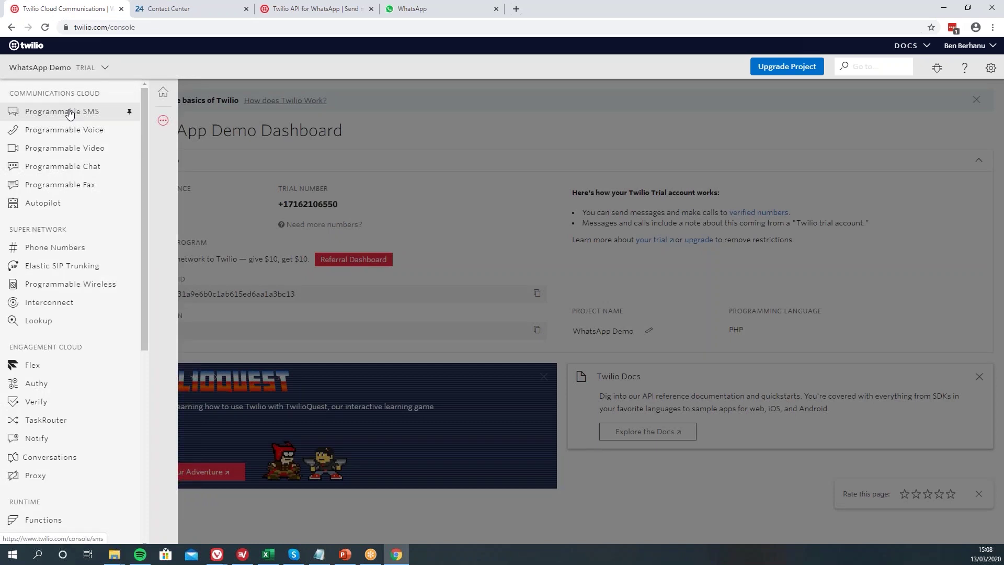
{"action": "left_click", "coordinate": [67, 111]}
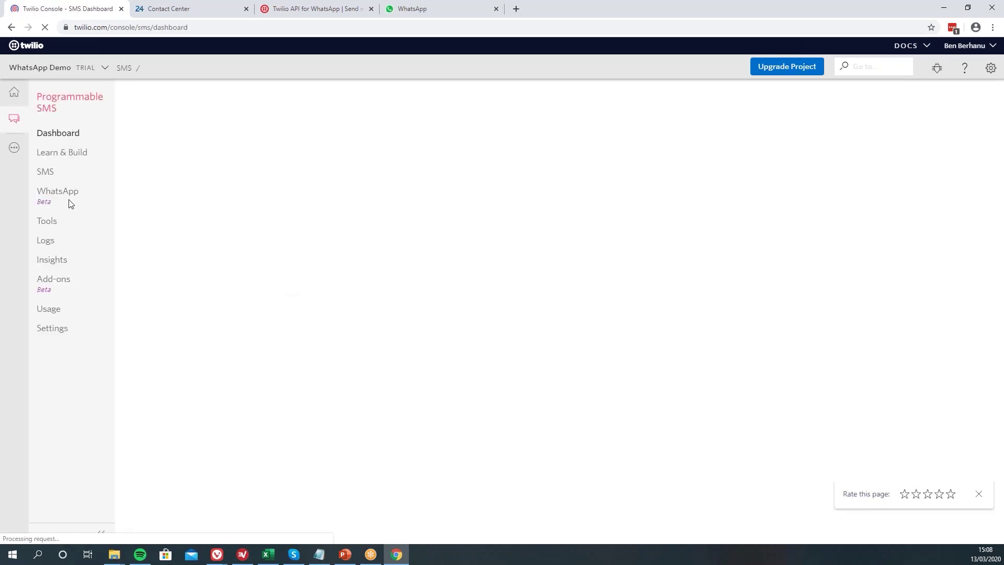
{"action": "left_click", "coordinate": [58, 191]}
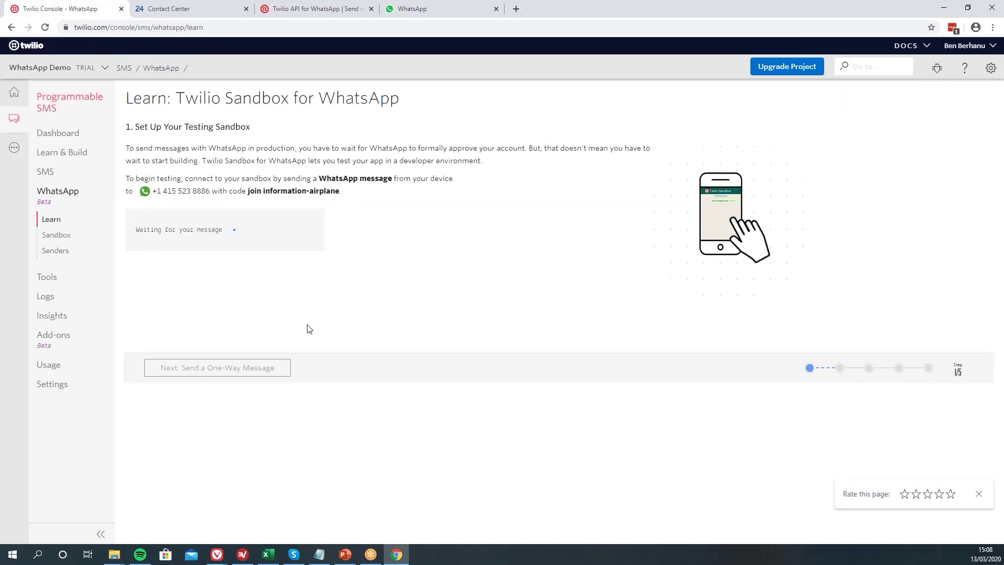
{"action": "left_click", "coordinate": [56, 234]}
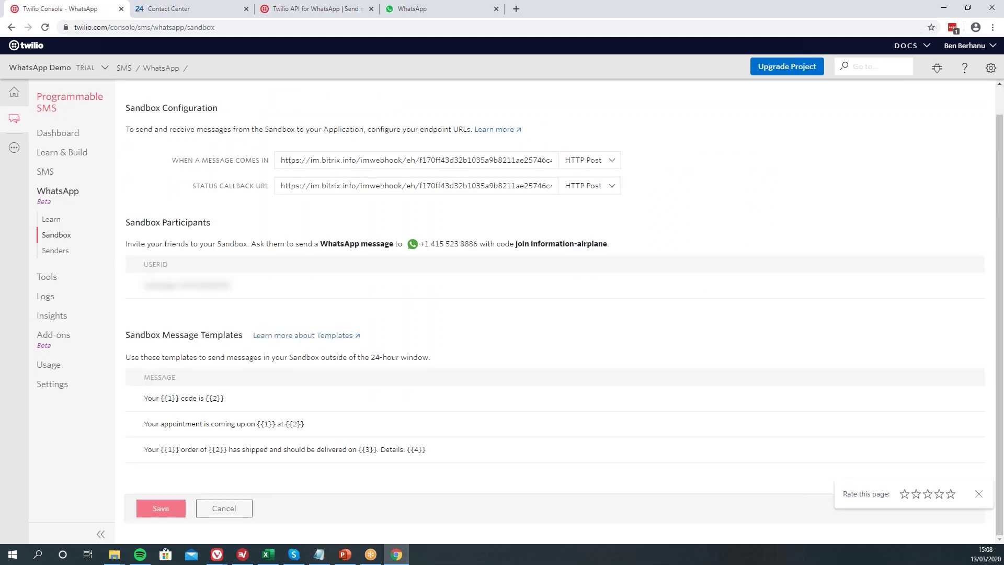
{"action": "scroll", "coordinate": [240, 320], "scroll_direction": "up", "scroll_amount": 1}
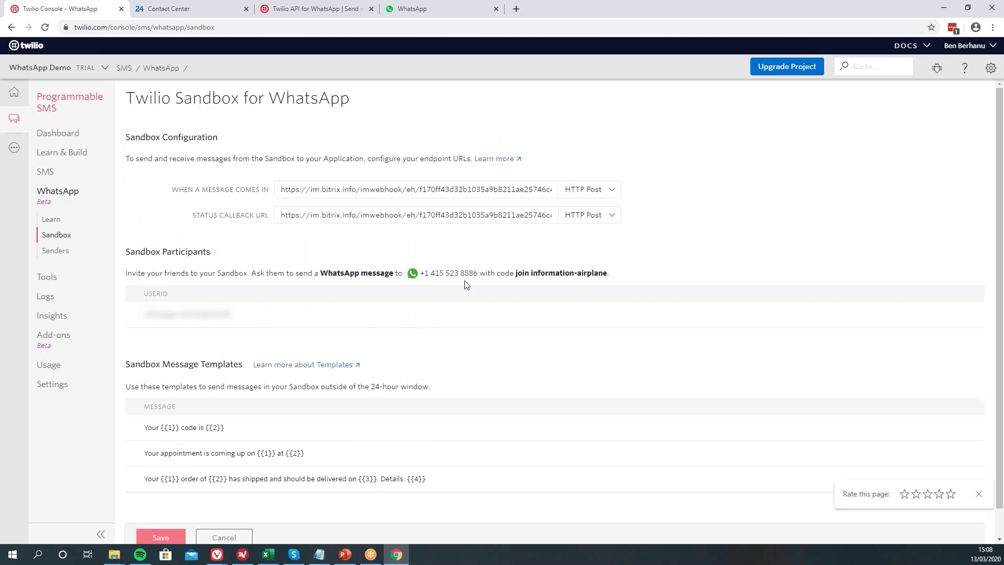
{"action": "left_click_drag", "start_coordinate": [478, 273], "coordinate": [422, 273]}
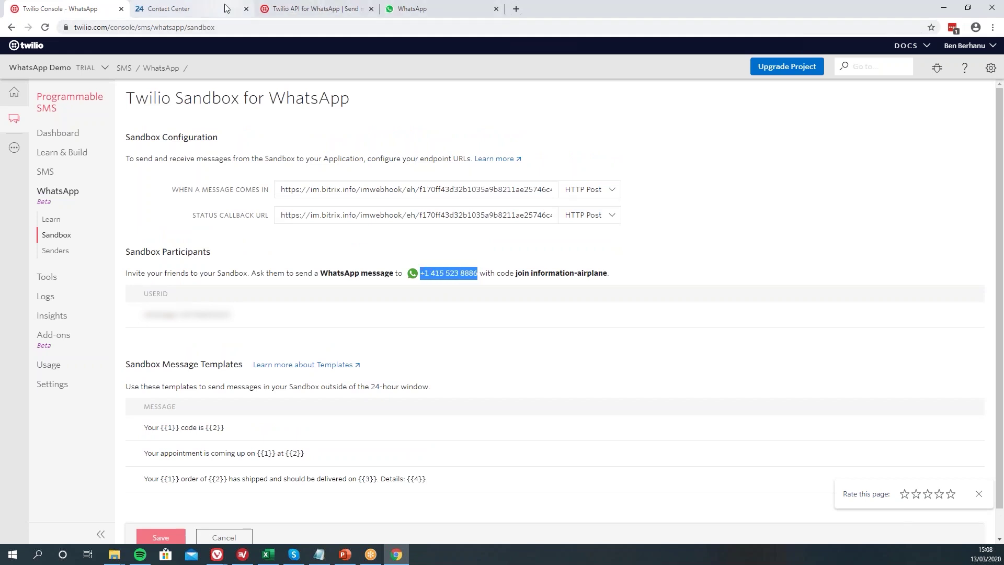
Enter the sandbox number as Bitrix24's account phone number and connect WhatsApp
{"action": "left_click", "coordinate": [173, 8]}
{"action": "left_click", "coordinate": [679, 280]}
{"action": "key", "text": "ctrl+v"}
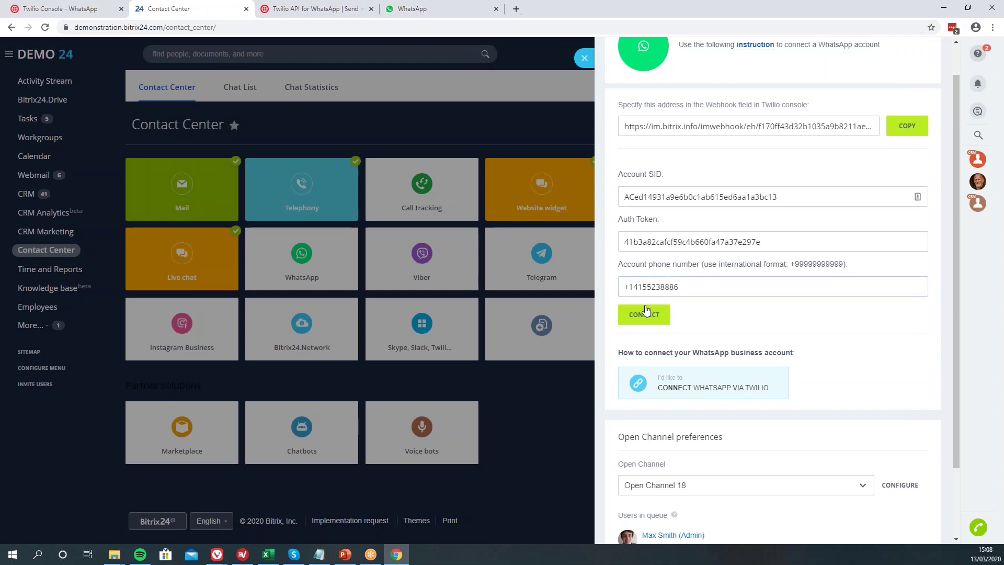
{"action": "left_click", "coordinate": [648, 313]}
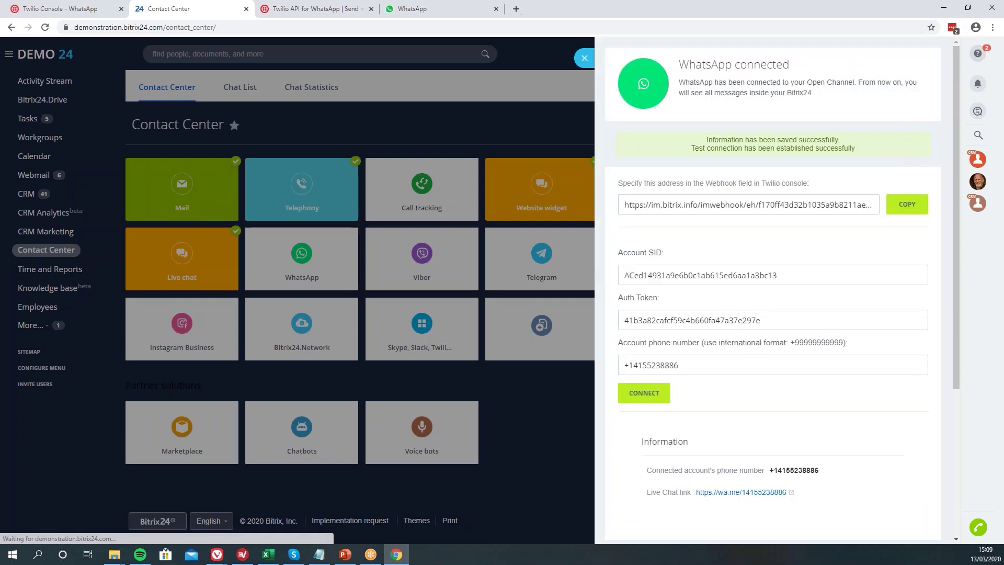
Send 'Hello This is a test message' to the sandbox chat in WhatsApp Web, then view Contact Center
{"action": "left_click", "coordinate": [585, 58]}
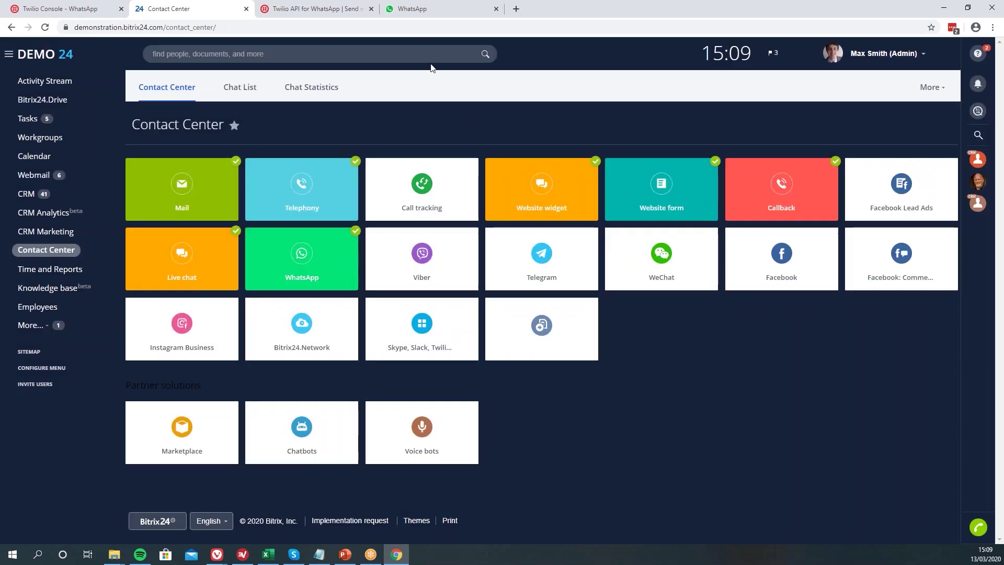
{"action": "left_click", "coordinate": [437, 14]}
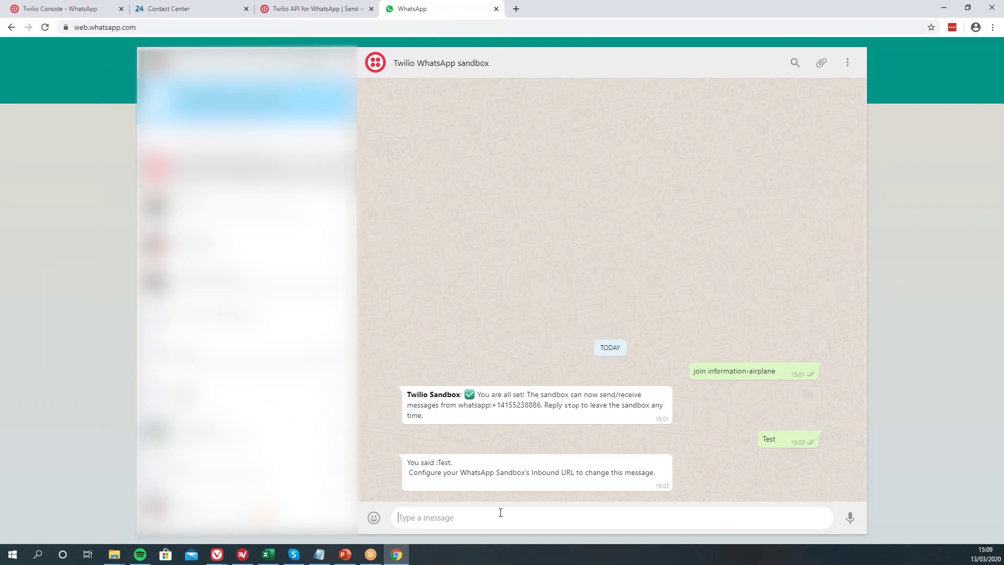
{"action": "type", "text": "Hello This is a test message"}
{"action": "key", "text": "Return"}
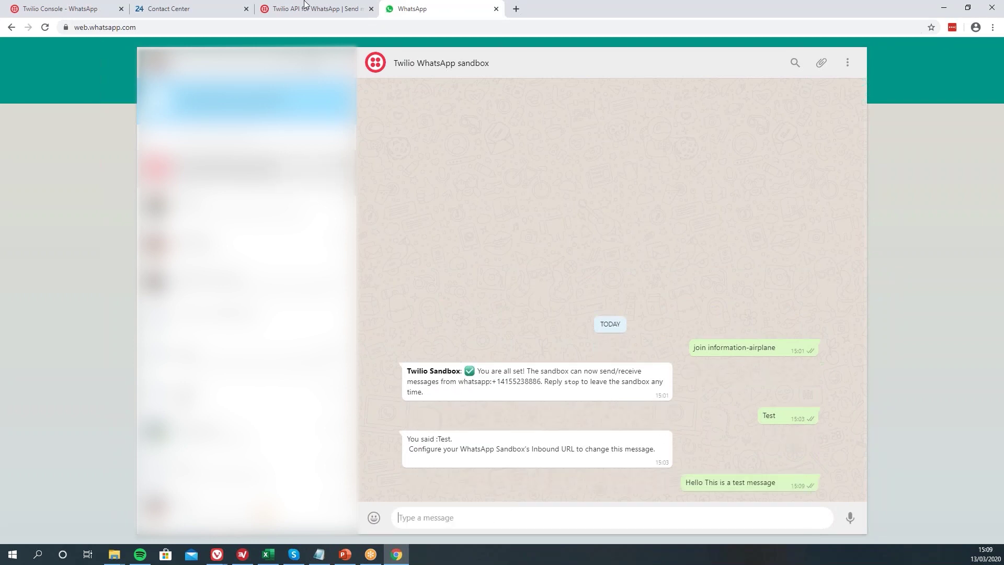
{"action": "left_click", "coordinate": [160, 9]}
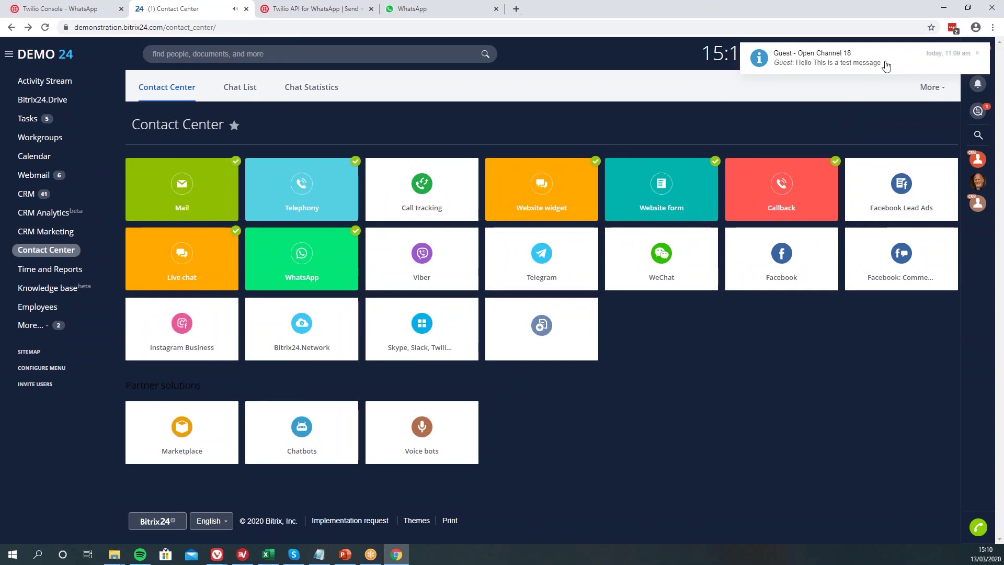
Reply 'Hello and welome to the demo' to the guest and confirm it arrived in WhatsApp
{"action": "left_click", "coordinate": [886, 65]}
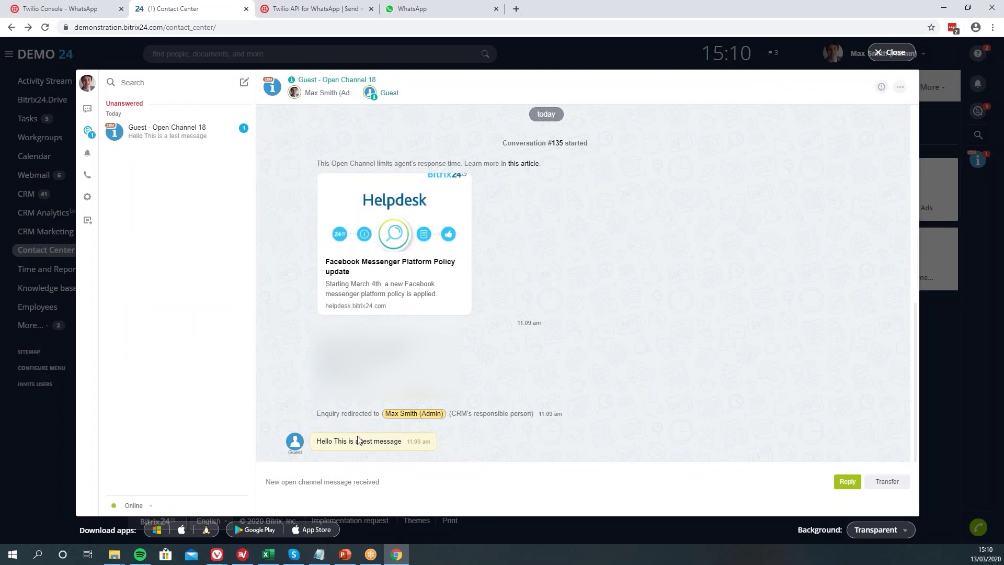
{"action": "left_click", "coordinate": [847, 481]}
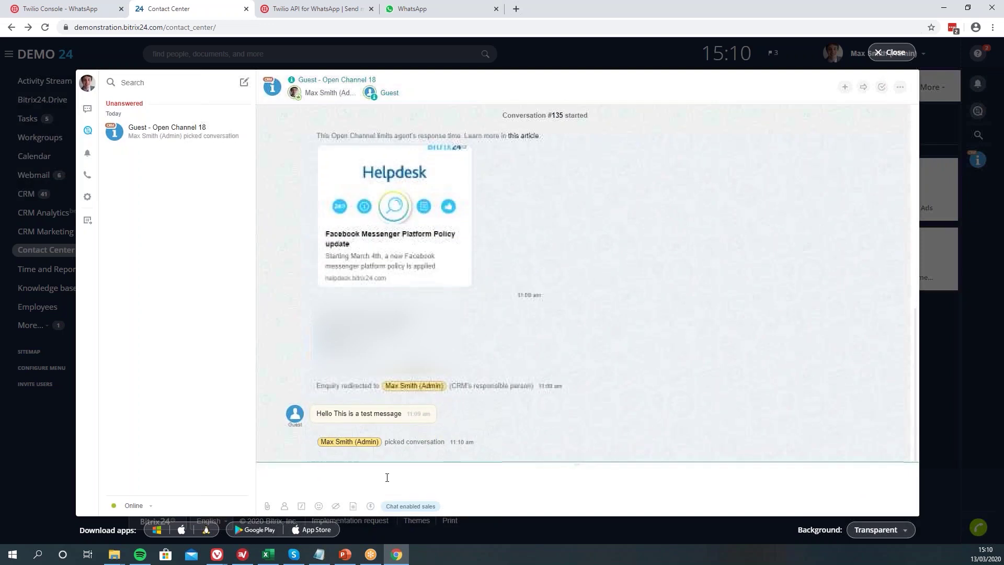
{"action": "type", "text": "Hello and wel"}
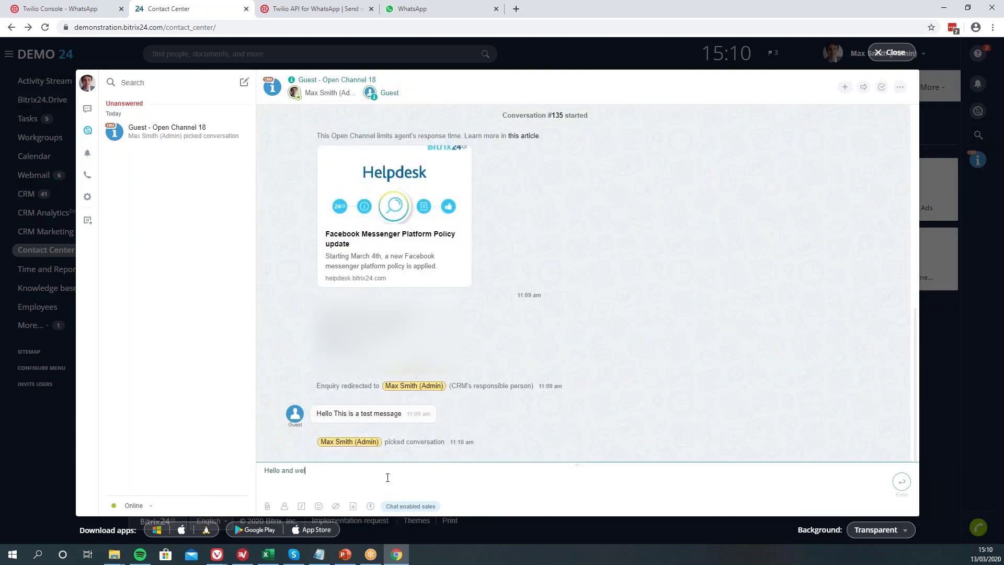
{"action": "type", "text": "ome to the demo"}
{"action": "key", "text": "Return"}
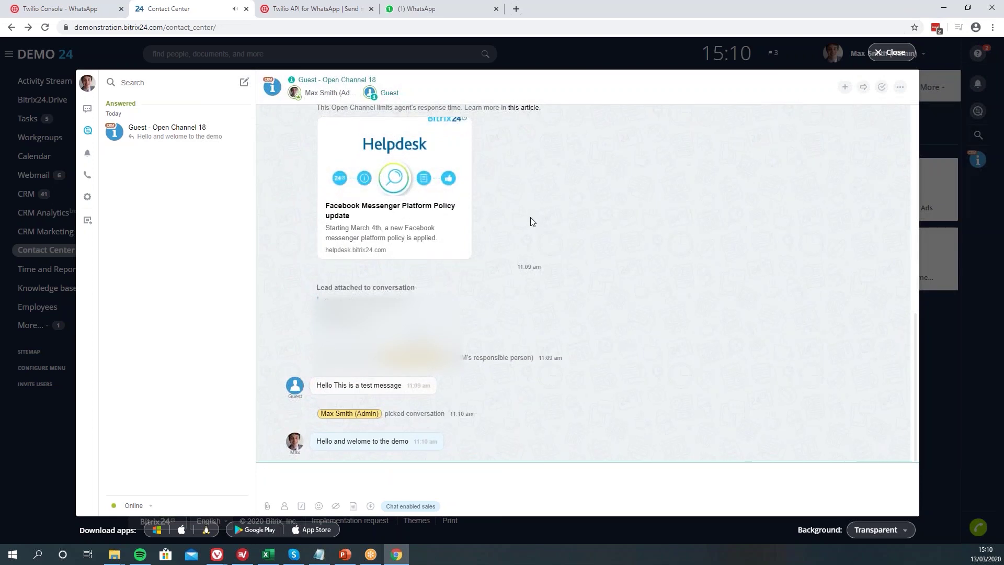
{"action": "left_click", "coordinate": [426, 11]}
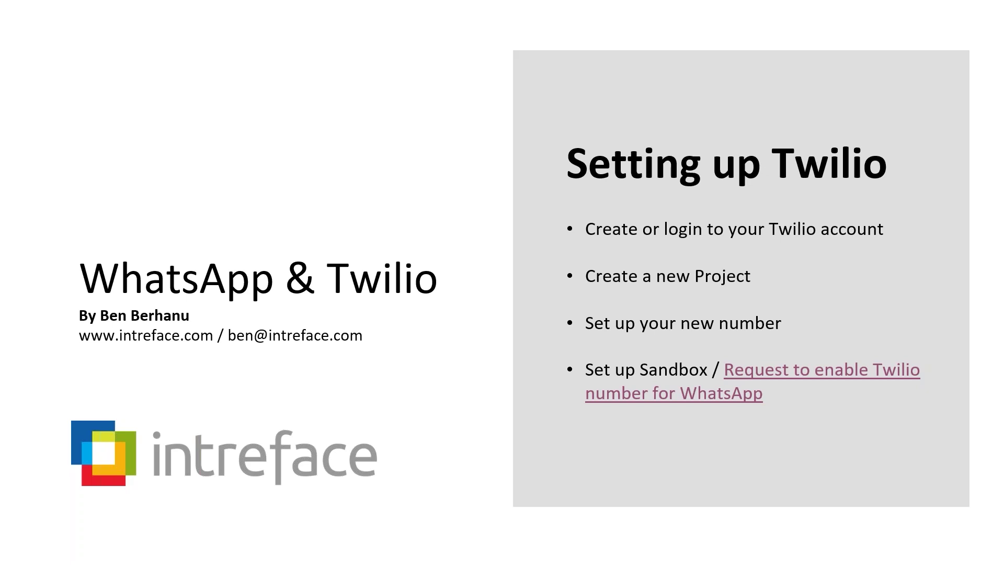
{"action": "key", "text": "alt+Tab"}
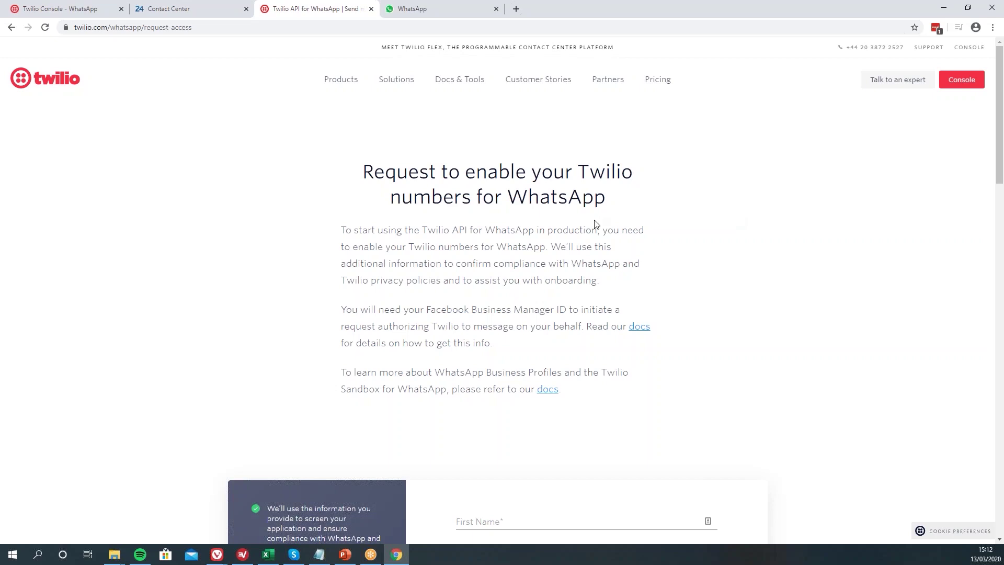
Highlight the project's trial number on the Twilio project dashboard
{"action": "left_click", "coordinate": [58, 11]}
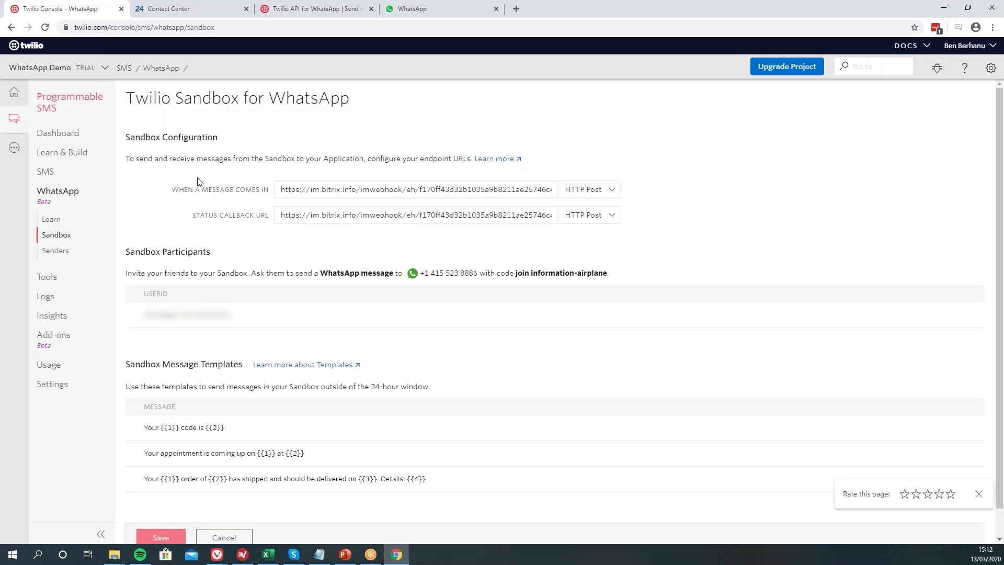
{"action": "left_click", "coordinate": [14, 92]}
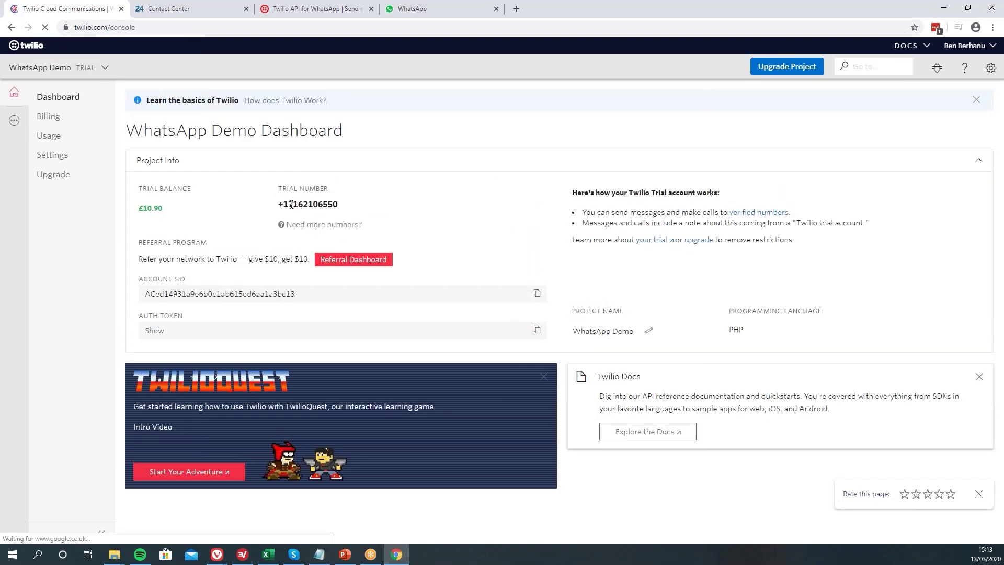
{"action": "left_click_drag", "start_coordinate": [282, 204], "coordinate": [383, 208]}
Scroll through the 'Request to enable your Twilio numbers for WhatsApp' form
{"action": "left_click", "coordinate": [302, 6]}
{"action": "mouse_move", "coordinate": [341, 79]}
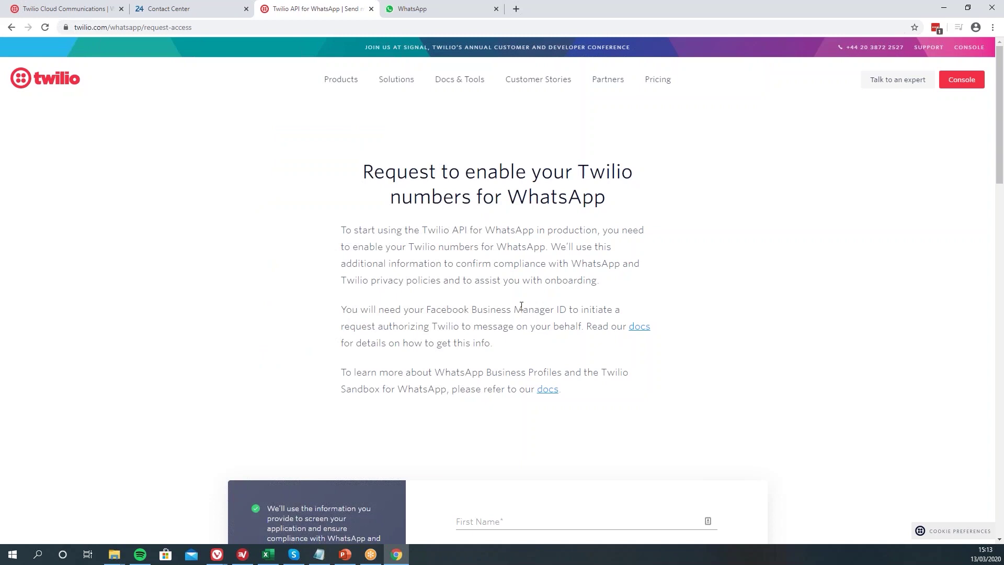
{"action": "scroll", "coordinate": [522, 306], "scroll_direction": "down", "scroll_amount": 15}
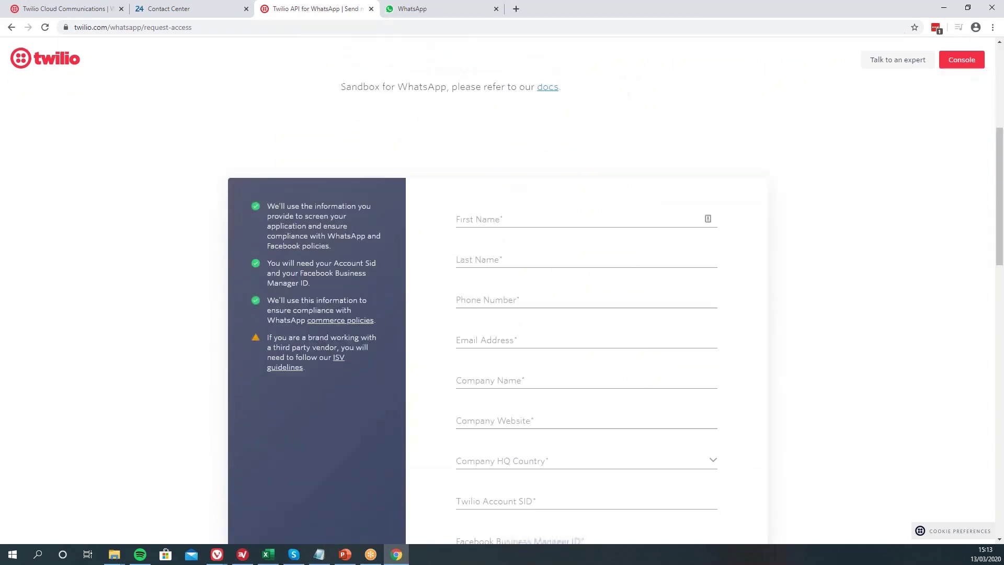
{"action": "scroll", "coordinate": [521, 306], "scroll_direction": "up", "scroll_amount": 7}
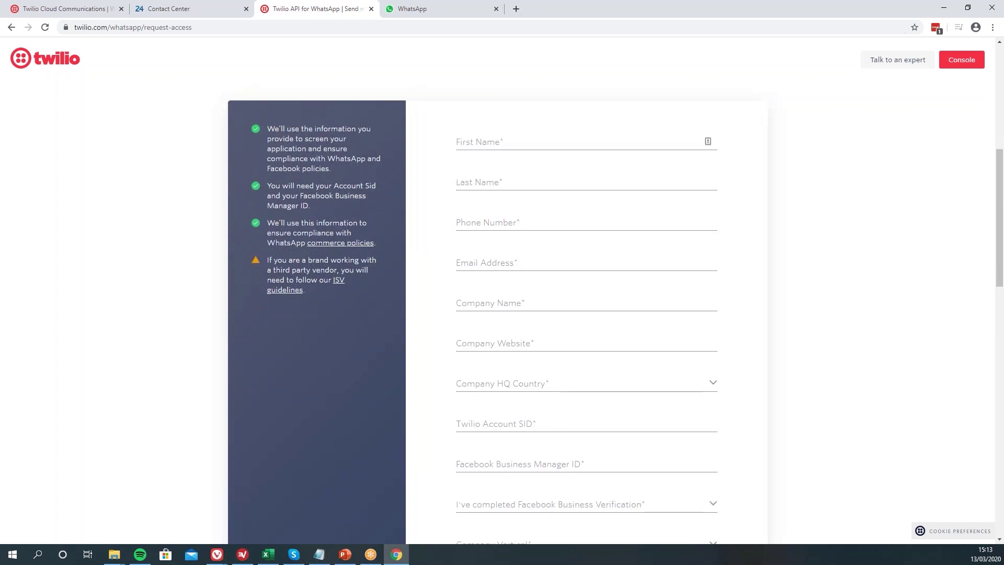
{"action": "scroll", "coordinate": [521, 306], "scroll_direction": "down", "scroll_amount": 1}
{"action": "scroll", "coordinate": [521, 306], "scroll_direction": "up", "scroll_amount": 1}
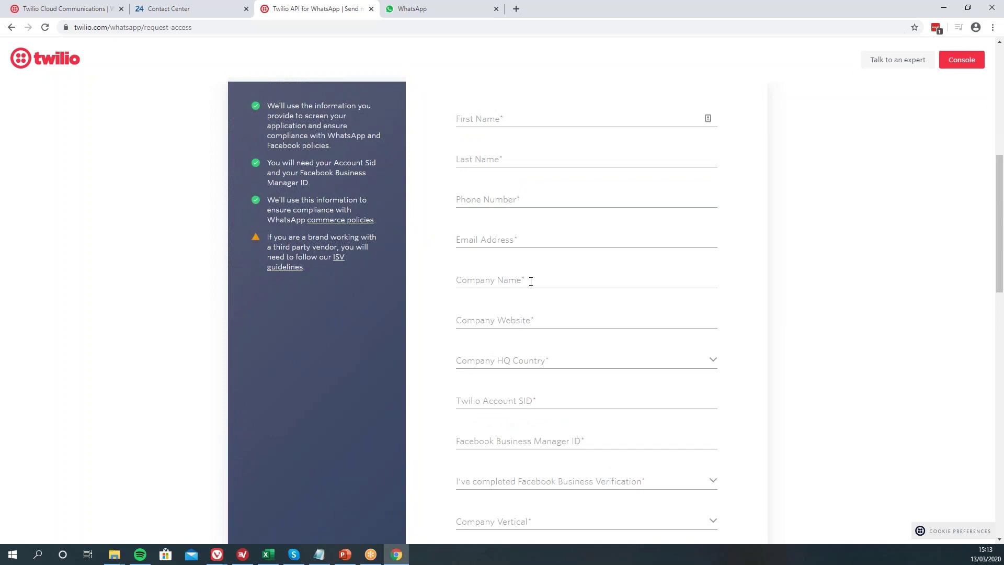
{"action": "scroll", "coordinate": [531, 281], "scroll_direction": "down", "scroll_amount": 5}
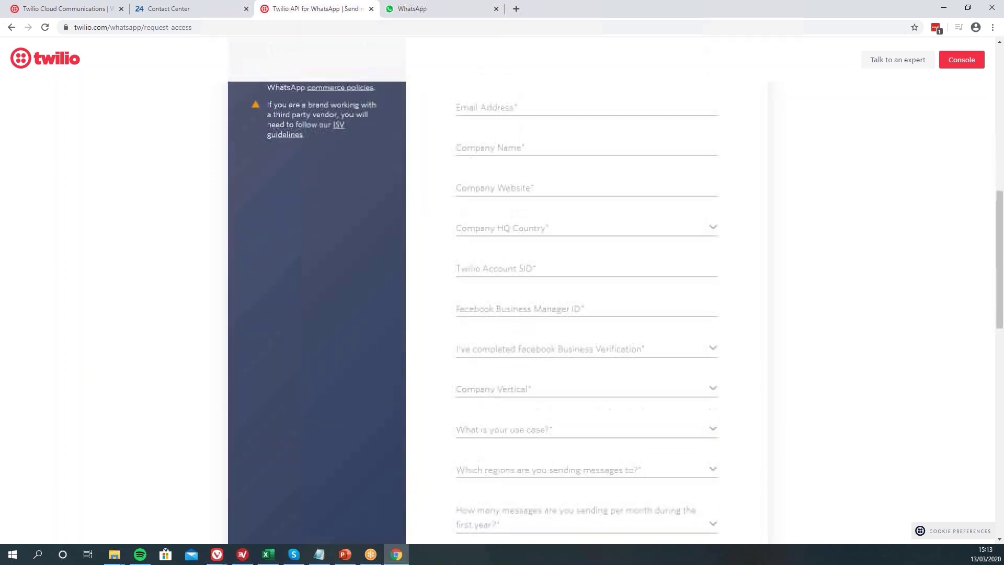
{"action": "scroll", "coordinate": [570, 322], "scroll_direction": "down", "scroll_amount": 2}
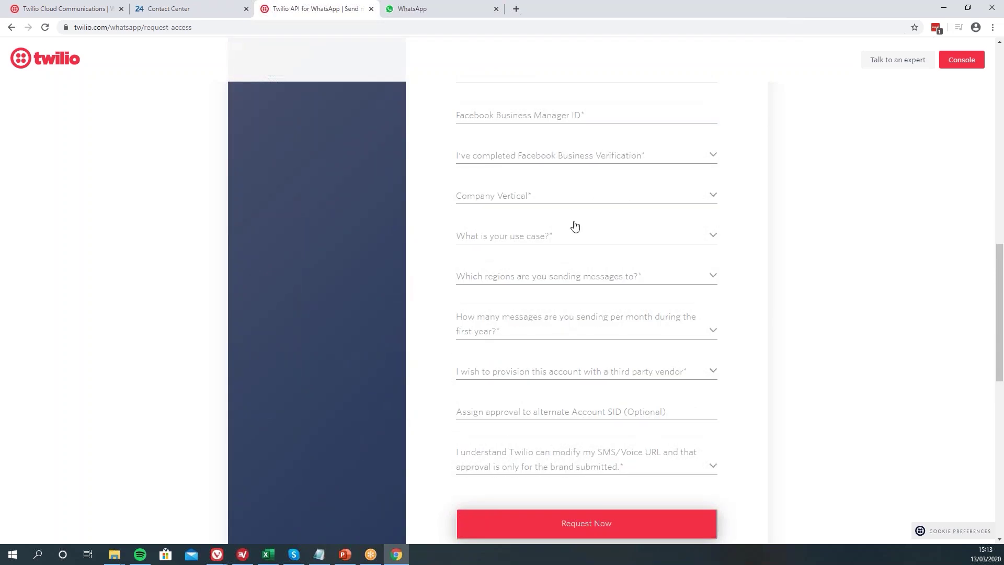
{"action": "scroll", "coordinate": [575, 226], "scroll_direction": "up", "scroll_amount": 8}
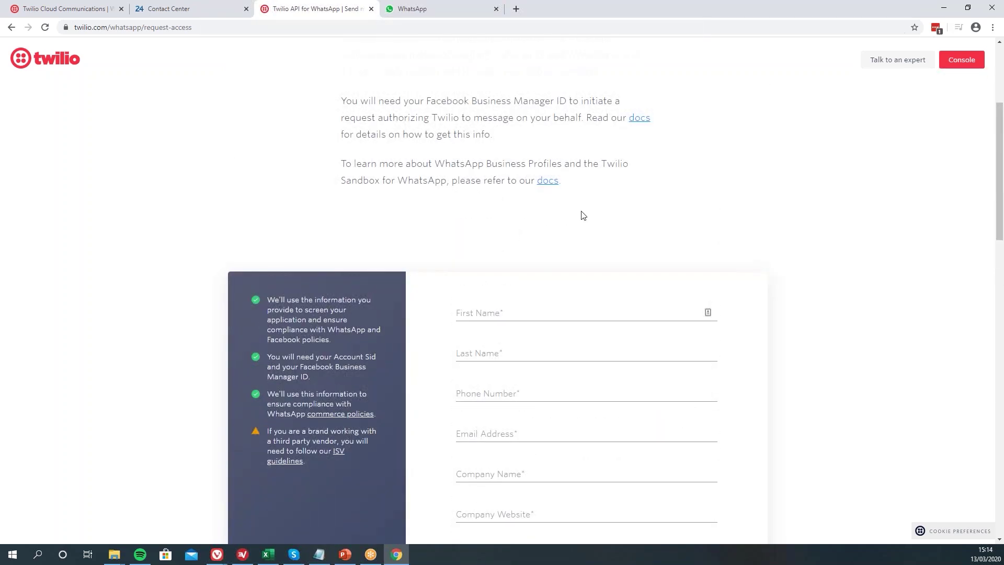
{"action": "scroll", "coordinate": [583, 220], "scroll_direction": "down", "scroll_amount": 1}
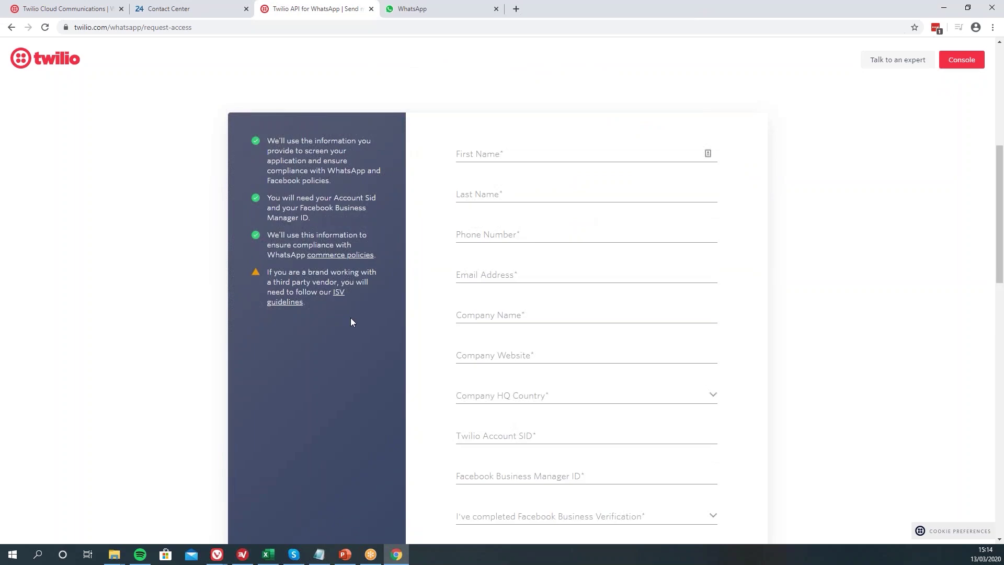
{"action": "scroll", "coordinate": [350, 320], "scroll_direction": "down", "scroll_amount": 2}
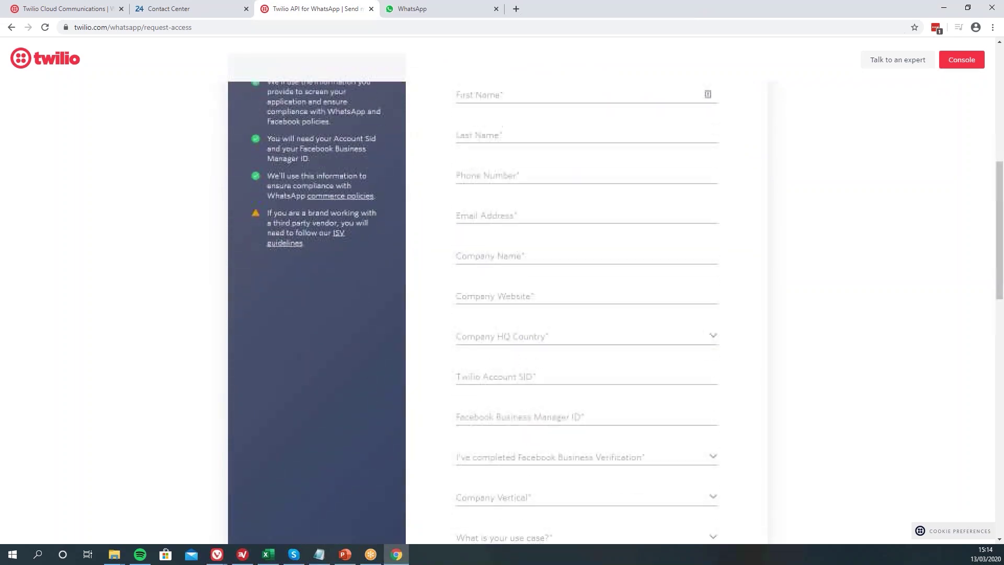
{"action": "scroll", "coordinate": [585, 313], "scroll_direction": "down", "scroll_amount": 1}
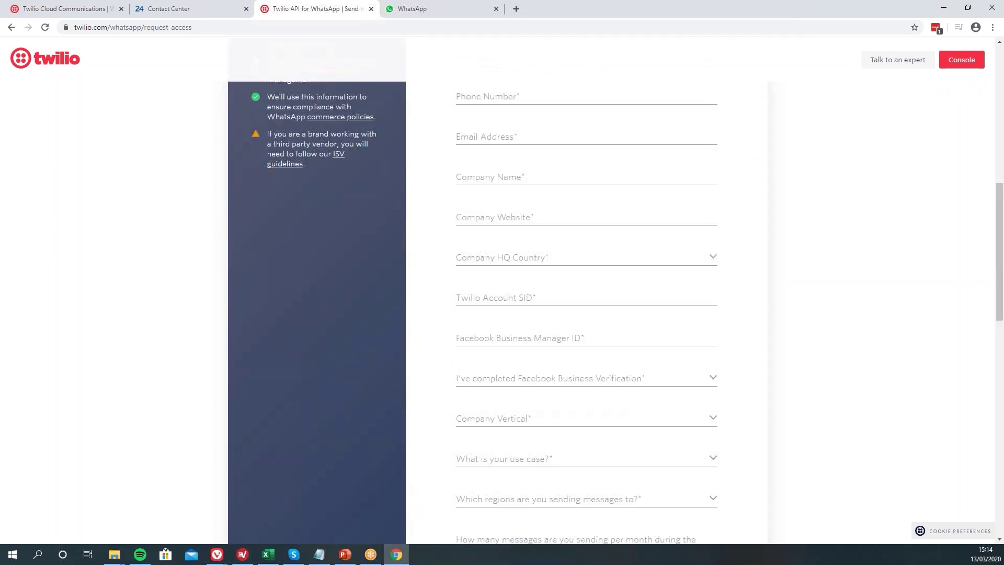
{"action": "scroll", "coordinate": [485, 313], "scroll_direction": "down", "scroll_amount": 3}
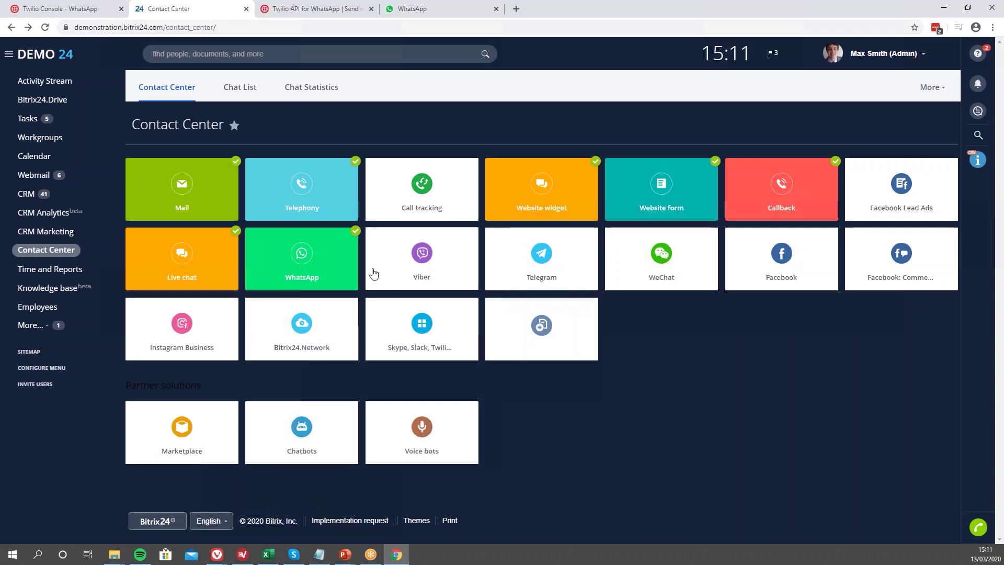
Disconnect WhatsApp from Open Channel 18, confirm with OK, and close the connector settings
{"action": "left_click", "coordinate": [335, 264]}
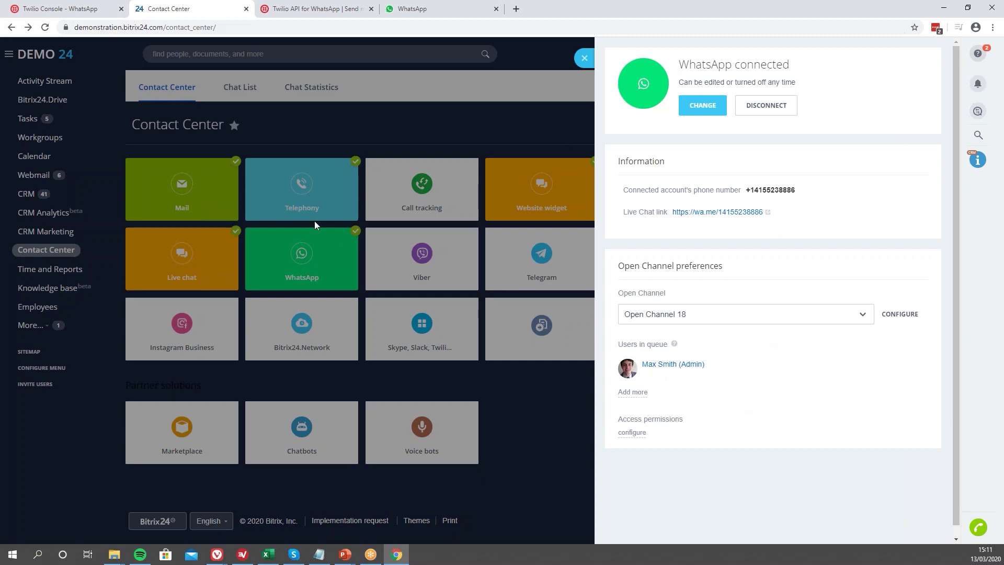
{"action": "left_click", "coordinate": [812, 313]}
{"action": "left_click", "coordinate": [656, 294]}
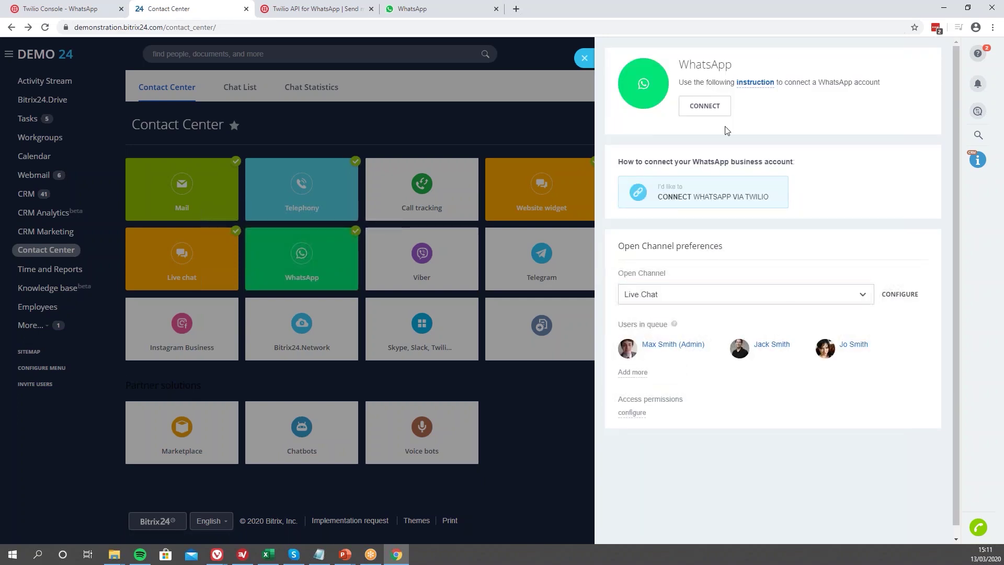
{"action": "left_click", "coordinate": [684, 295]}
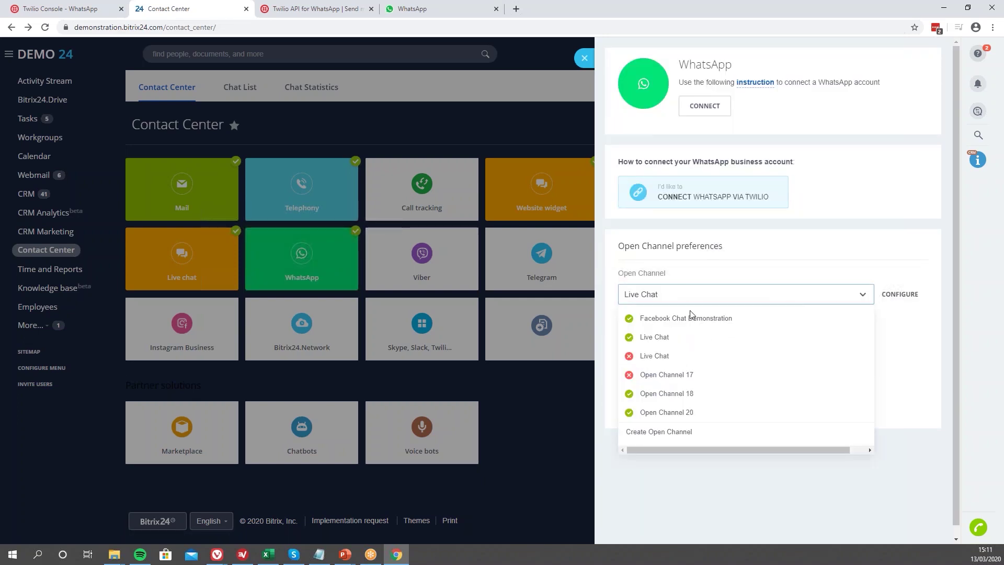
{"action": "left_click", "coordinate": [671, 398]}
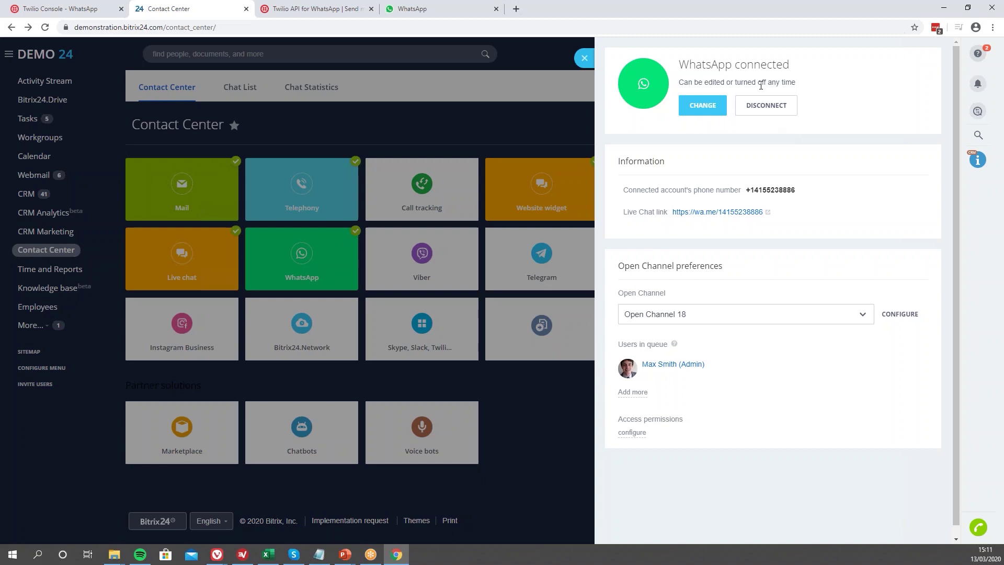
{"action": "left_click", "coordinate": [793, 104]}
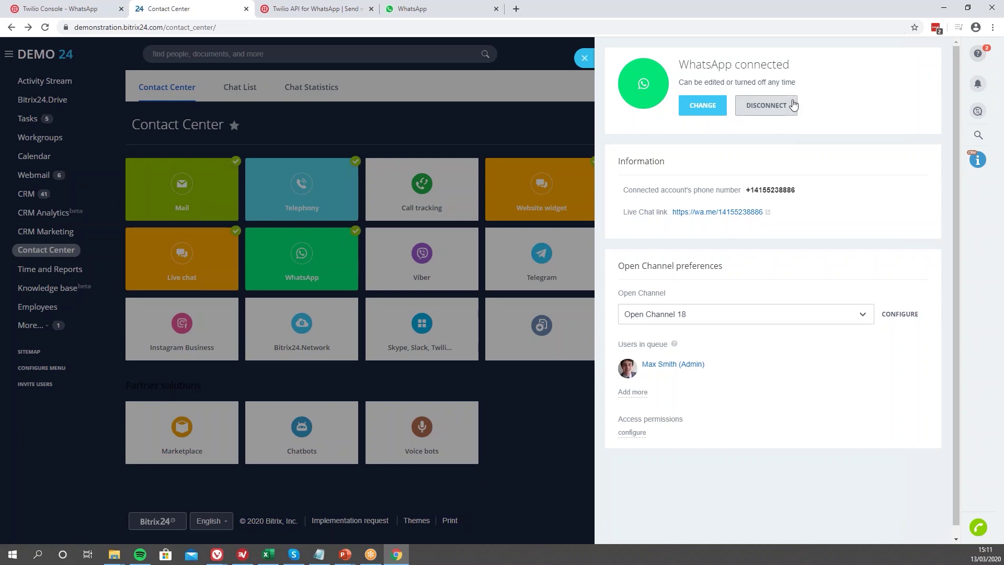
{"action": "left_click", "coordinate": [759, 342]}
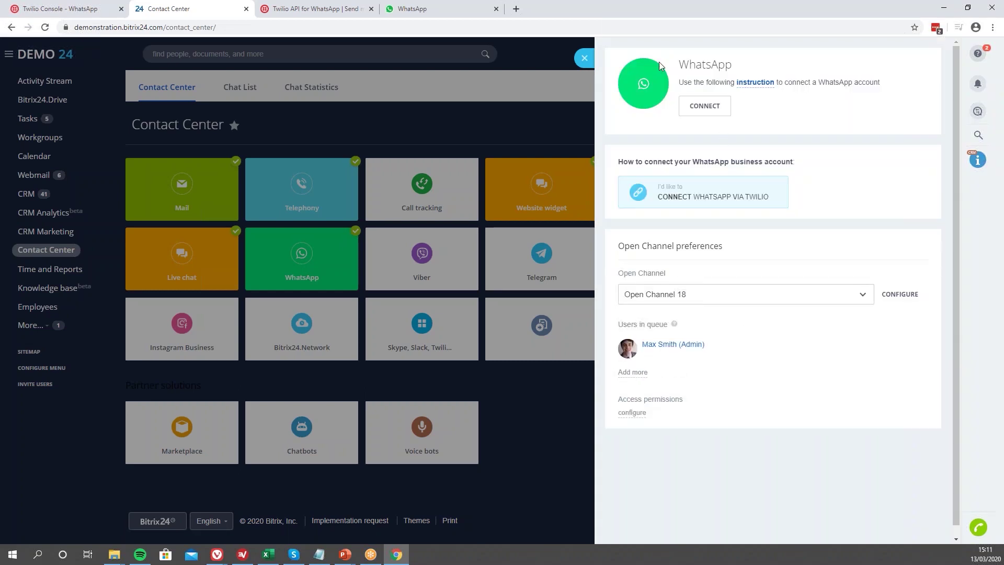
{"action": "left_click", "coordinate": [584, 58]}
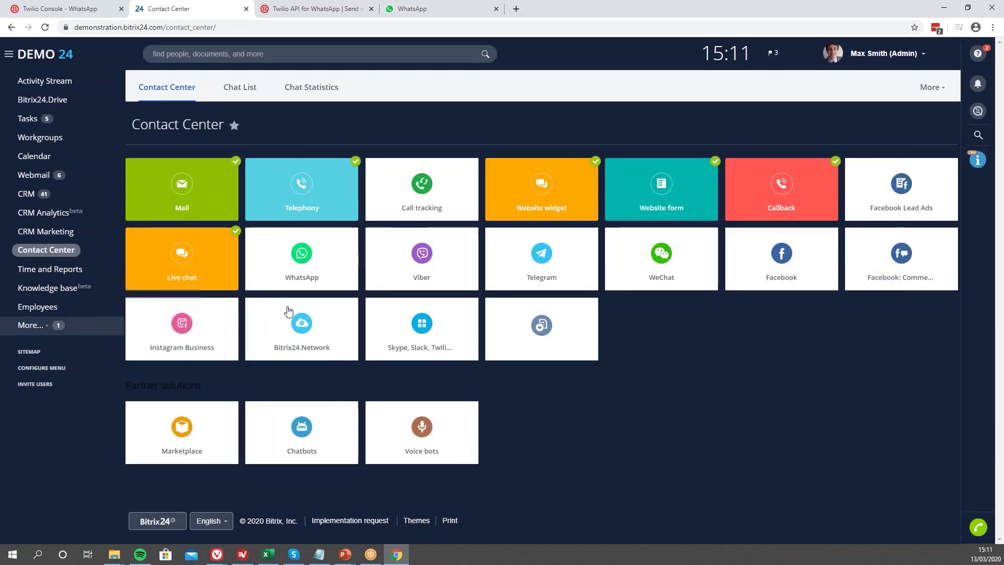